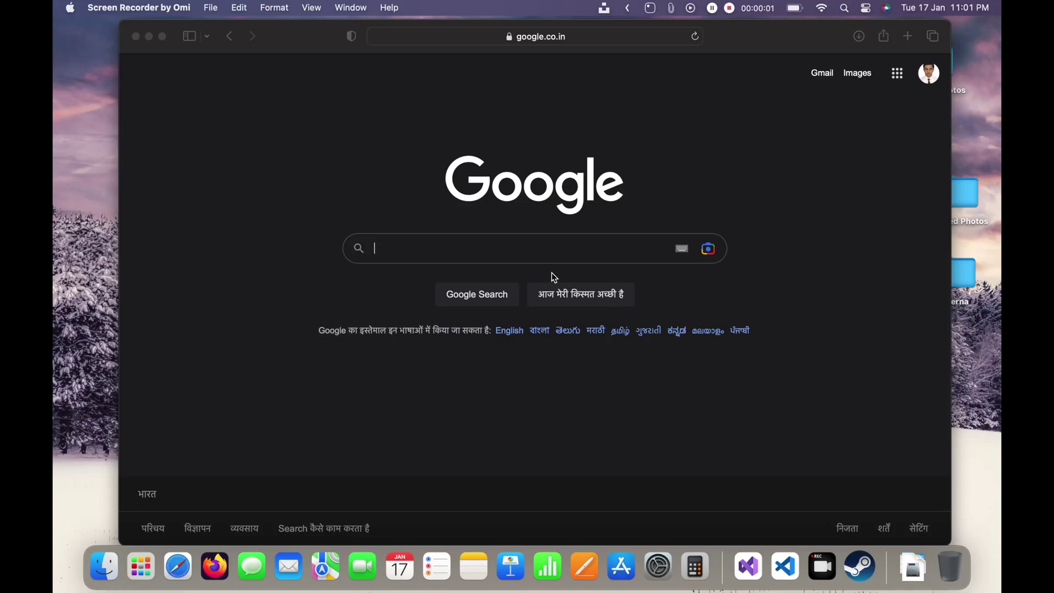
Step: Run a Google search for 'postgresql' using the suggestion offered after typing 'postgre'
click(532, 244)
text(postgre)
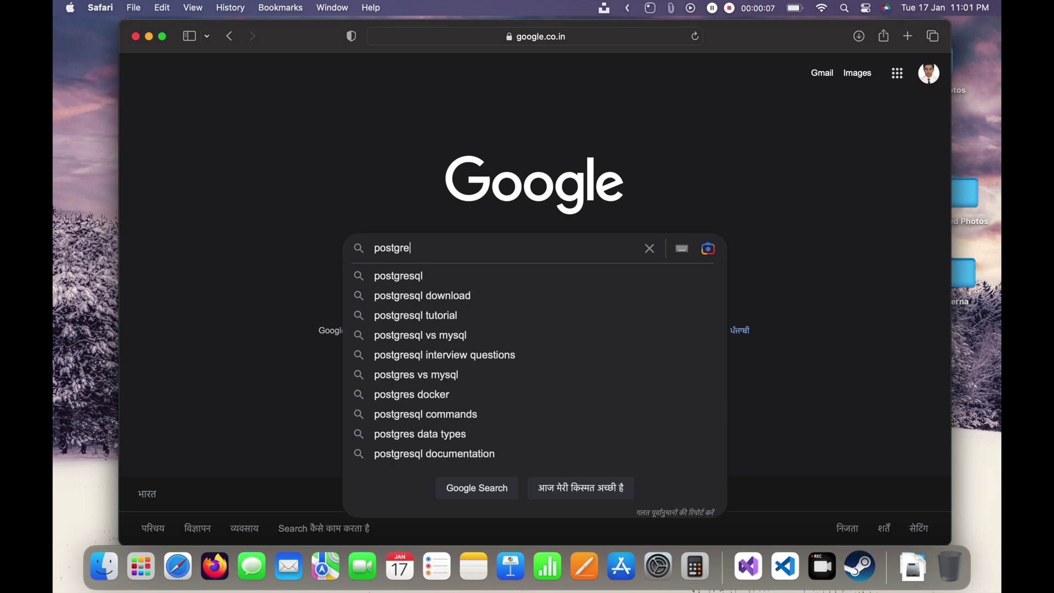
key(Down)
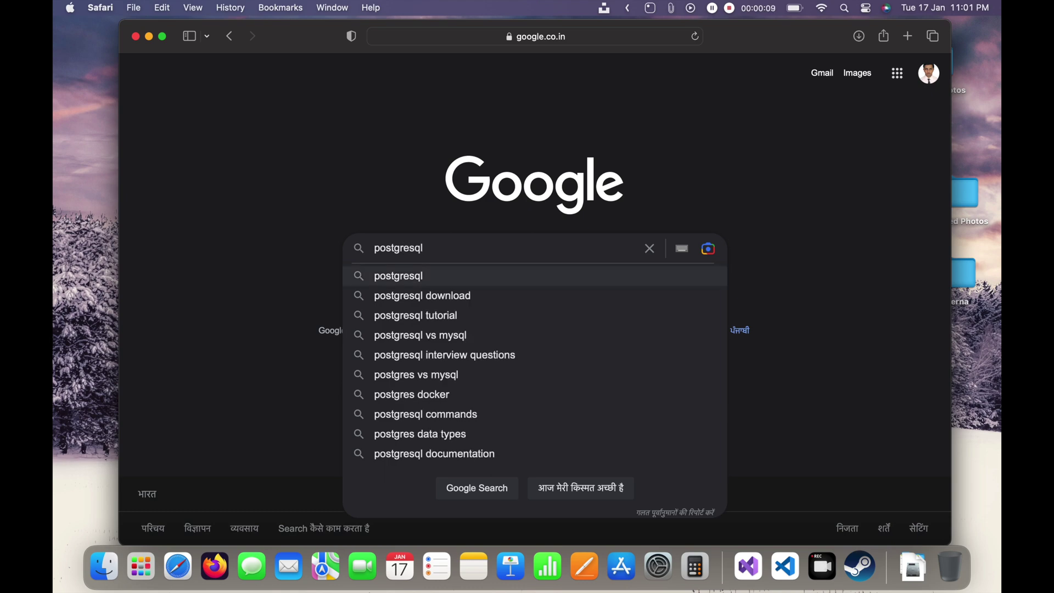
key(Return)
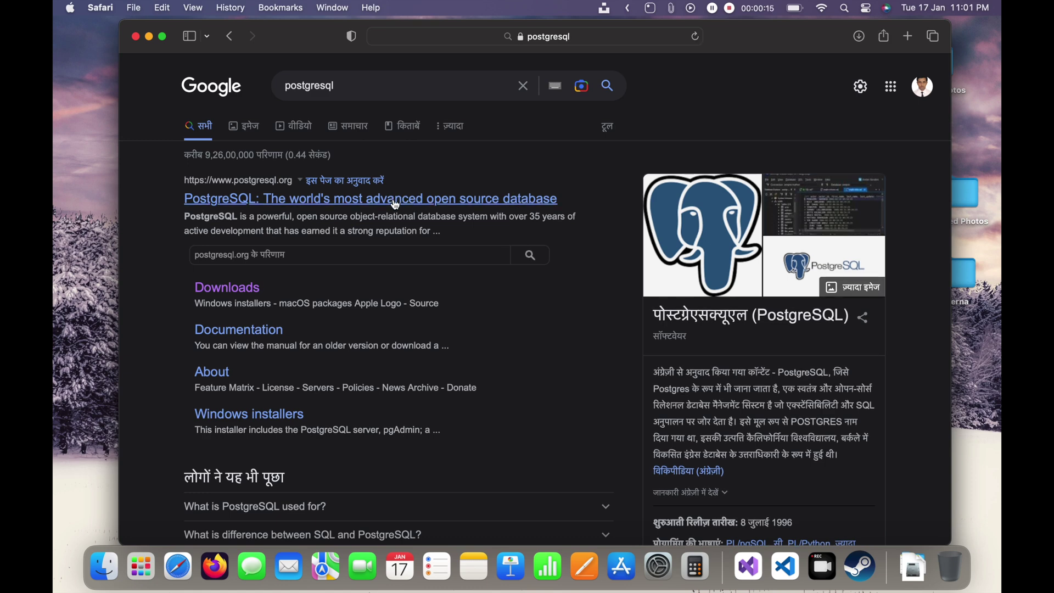
Step: Go from the postgresql.org result through Download to the macOS packages page
click(394, 202)
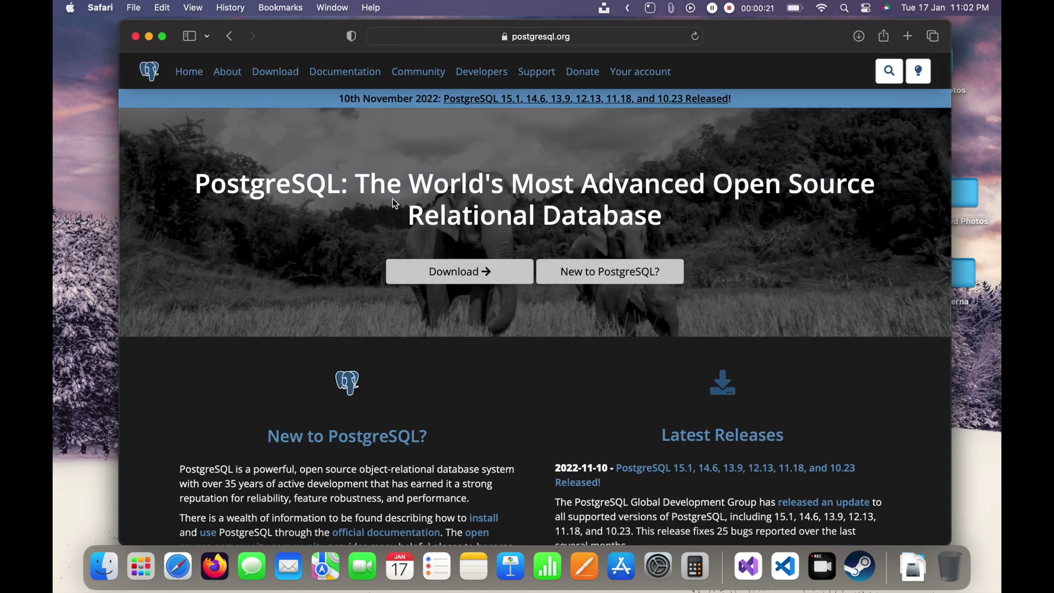
click(487, 276)
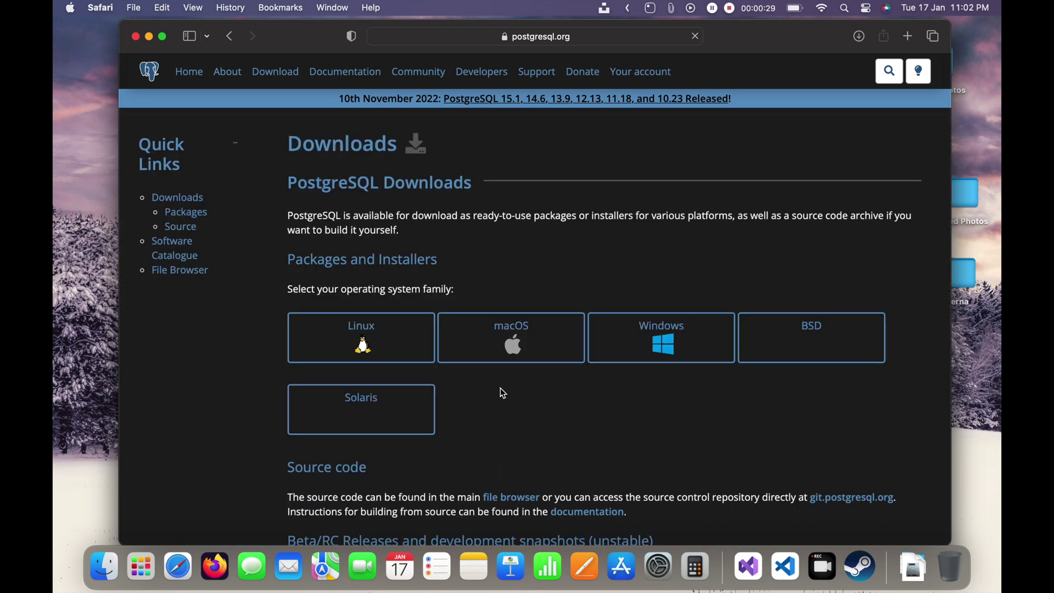
click(515, 349)
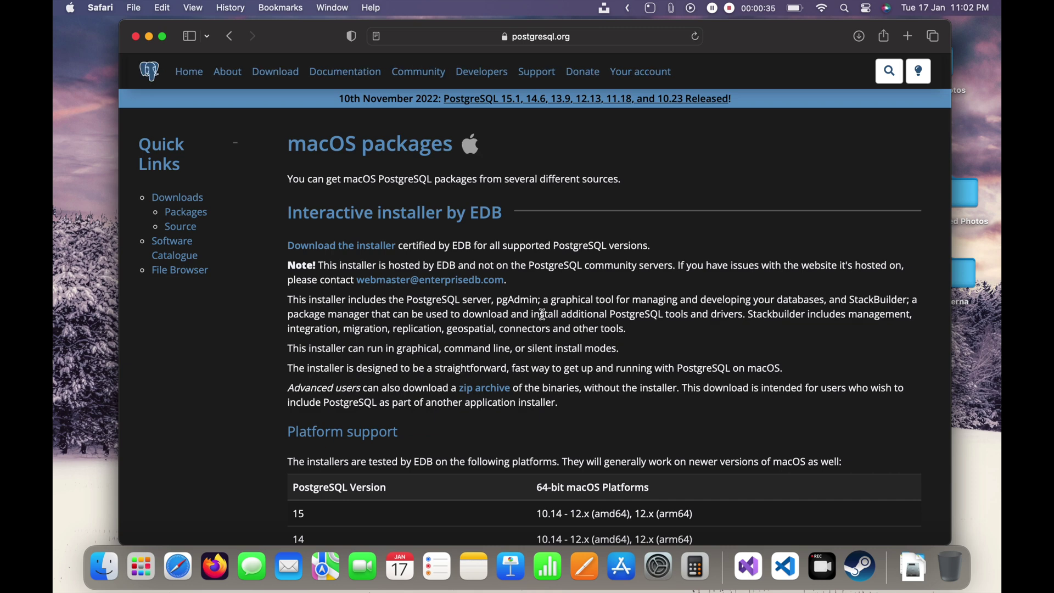
scroll(548, 305, down, 3)
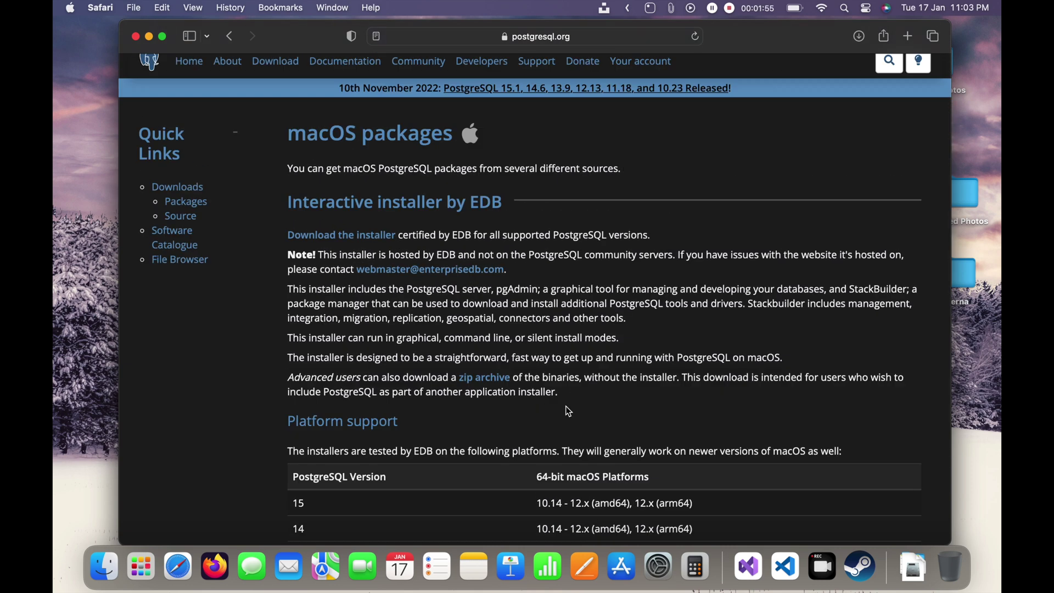
Step: On EDB's installer page, request the PostgreSQL 15.1 Mac OS X download
click(348, 236)
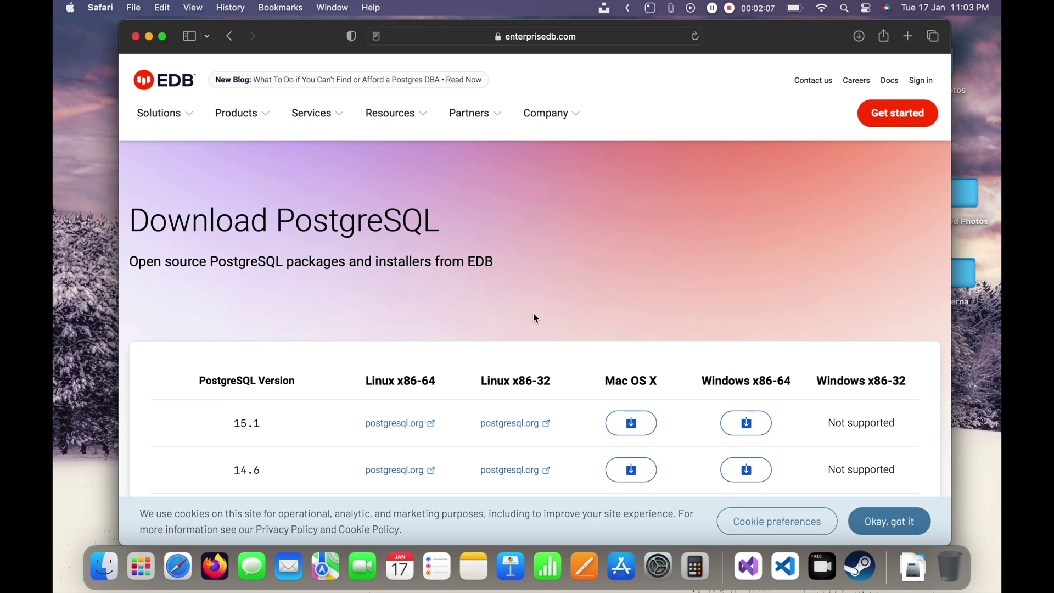
scroll(536, 318, down, 4)
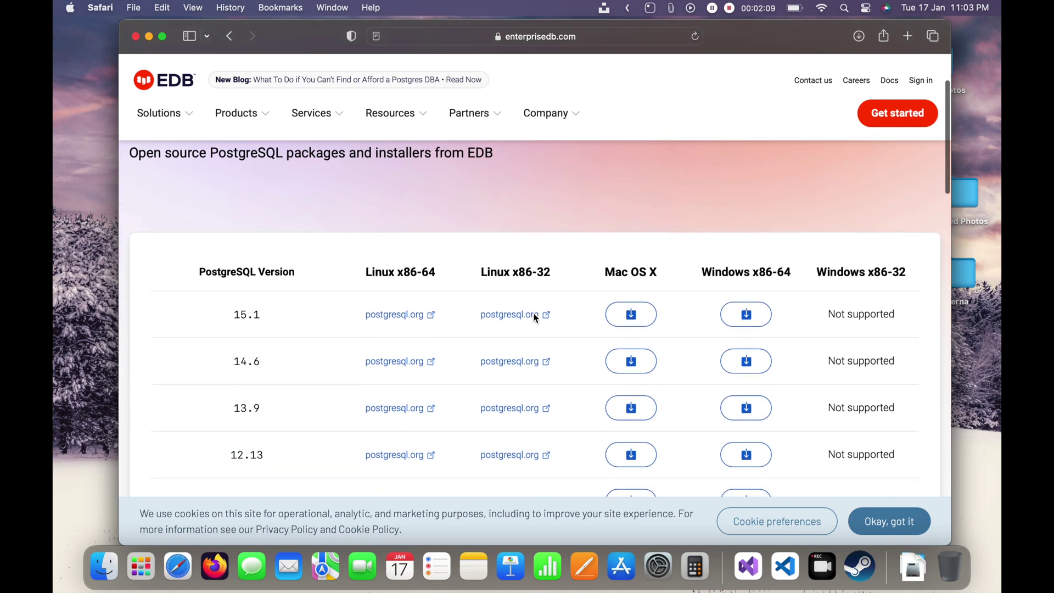
scroll(536, 319, down, 8)
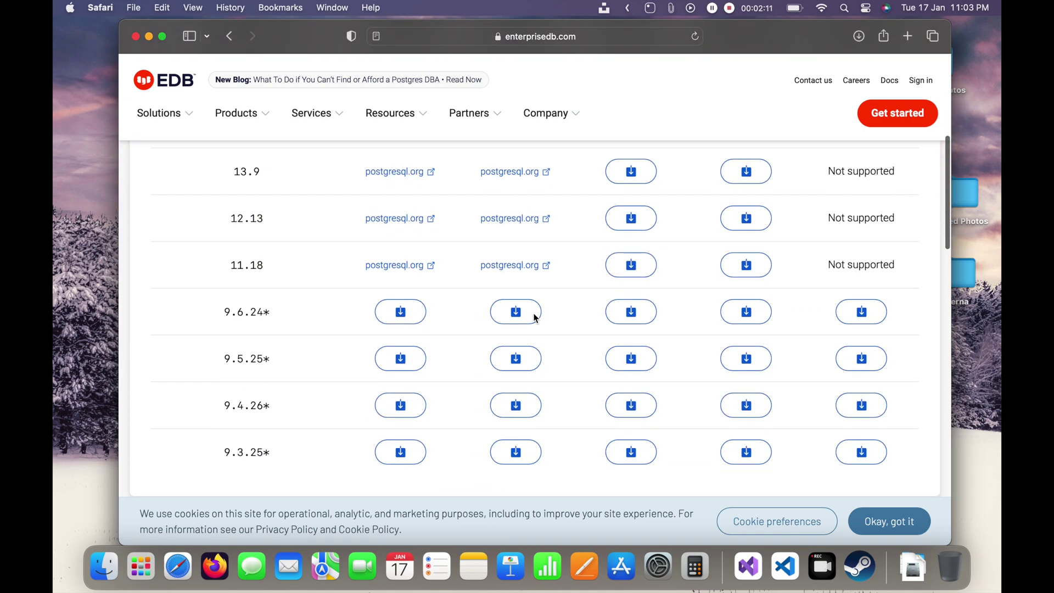
scroll(536, 319, down, 2)
scroll(536, 319, down, 3)
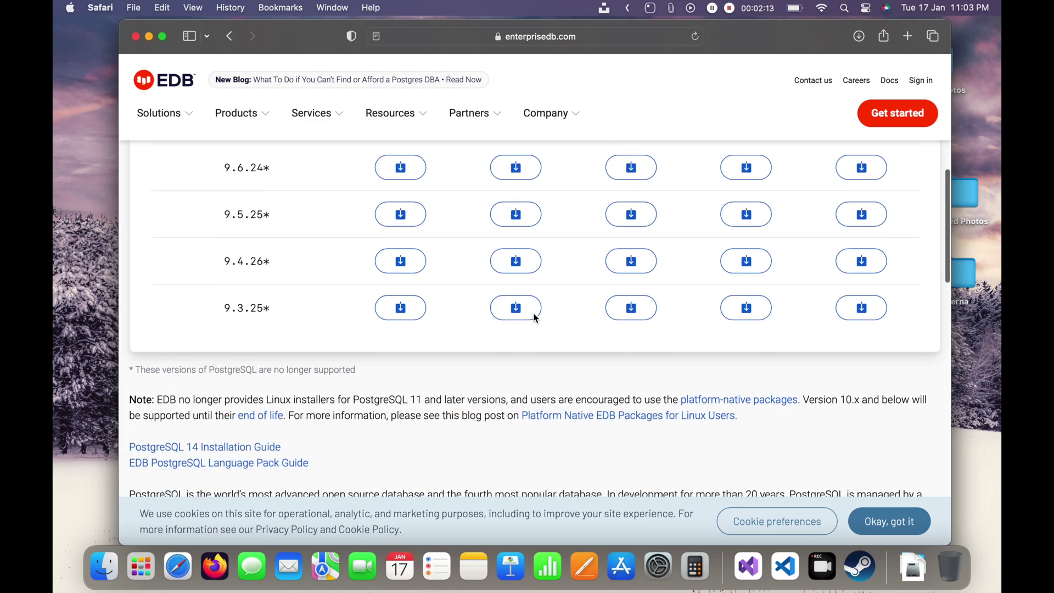
scroll(536, 319, up, 10)
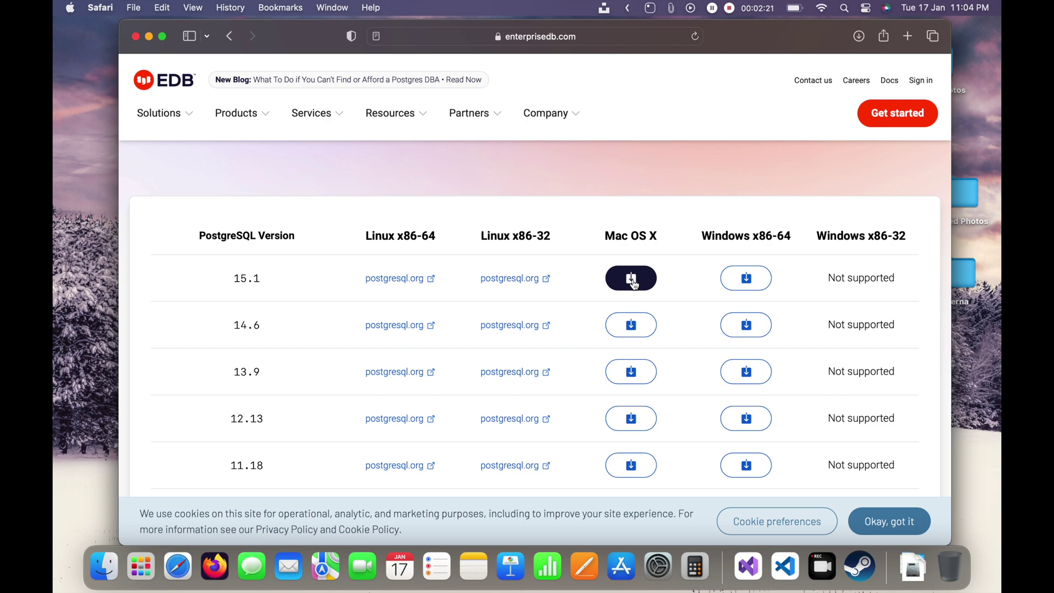
click(633, 281)
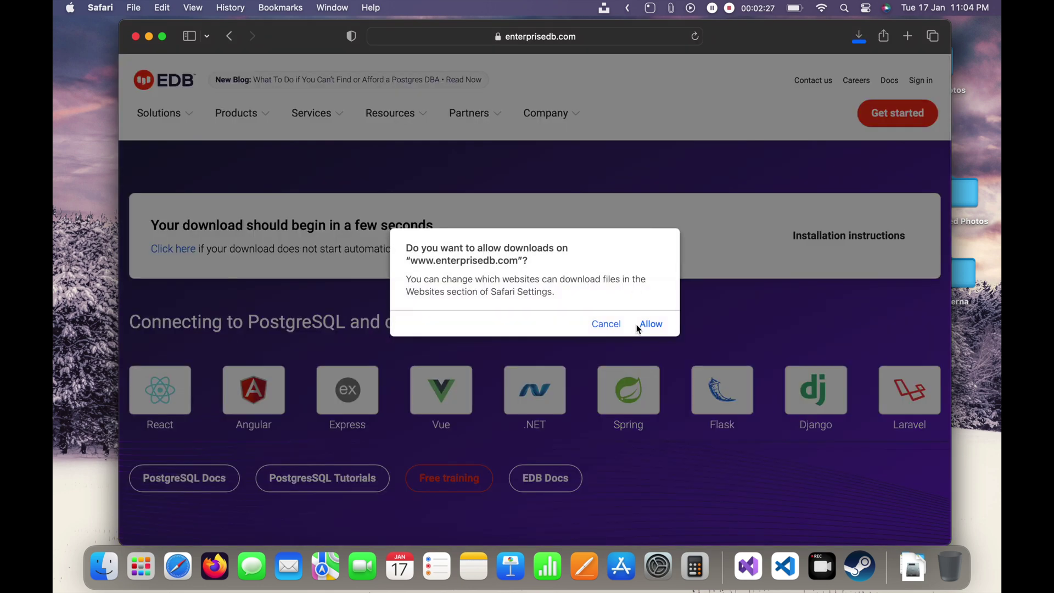
Step: Allow downloads from enterprisedb.com
click(652, 325)
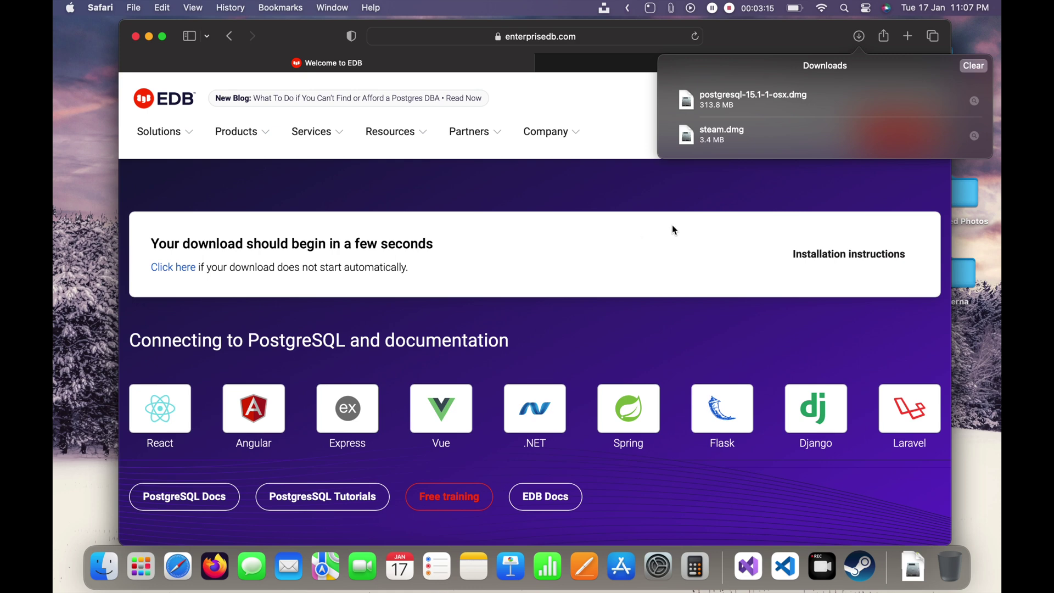
Step: Reveal postgresql-15.1-1-osx.dmg in Finder, mount it, and select the installer package
click(976, 104)
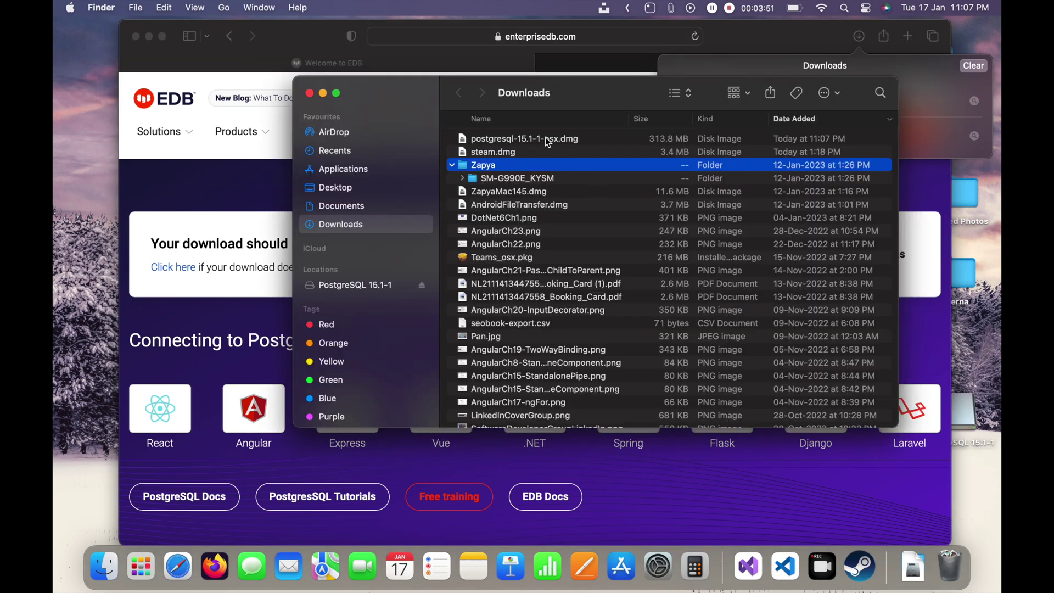
click(552, 144)
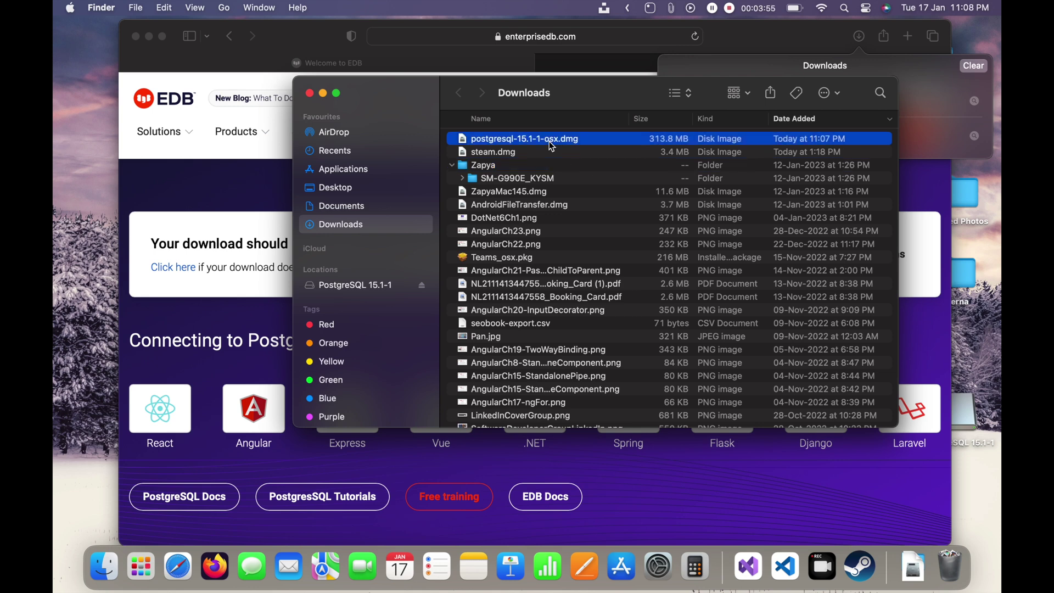
double_click(550, 143)
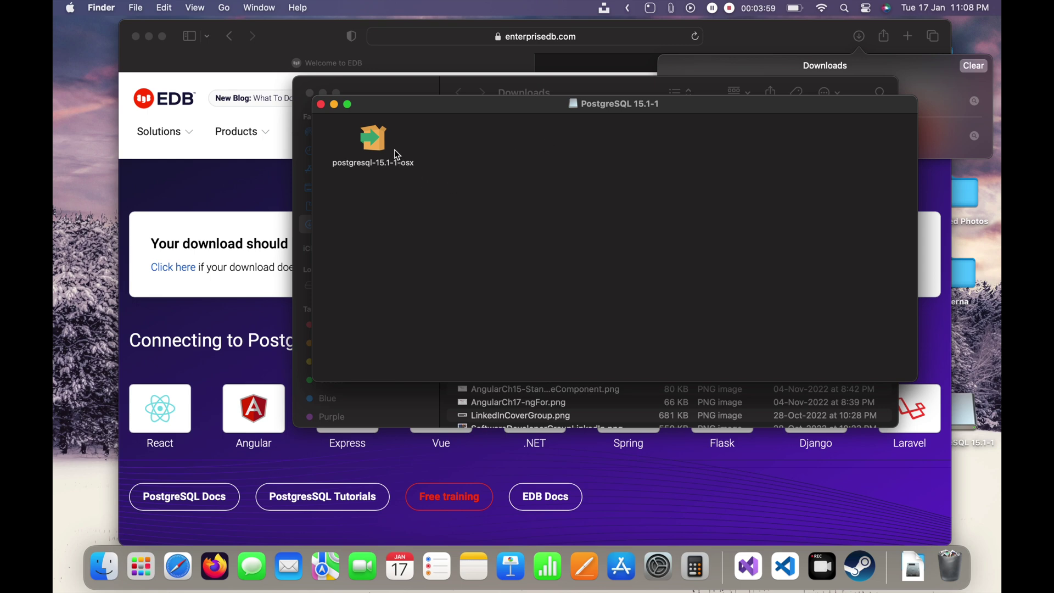
click(377, 147)
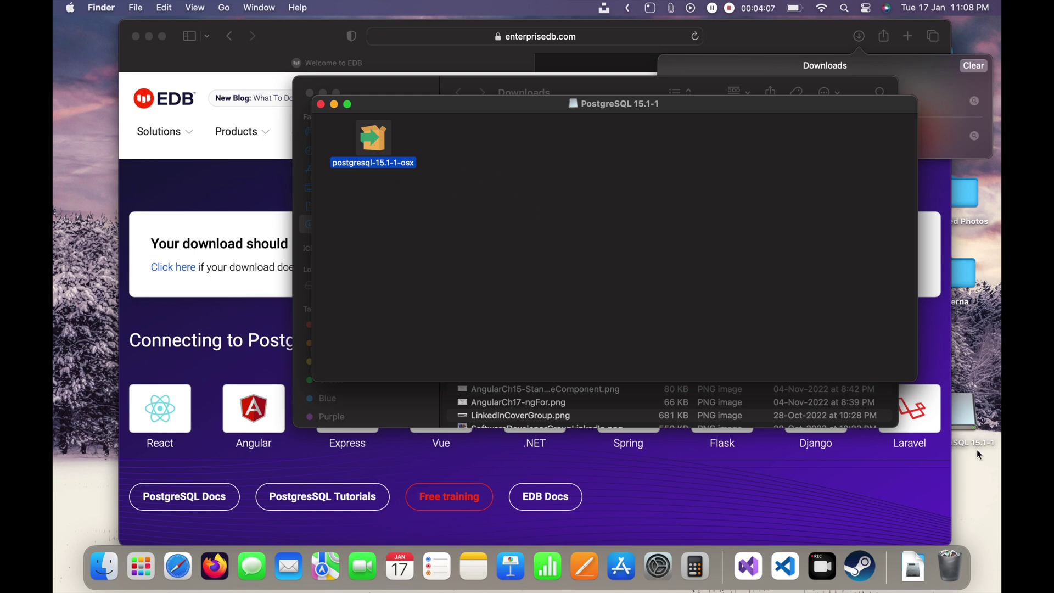
Step: Open the postgresql-15.1-1-osx installer despite Gatekeeper and authorise it with the administrator password
right_click(383, 149)
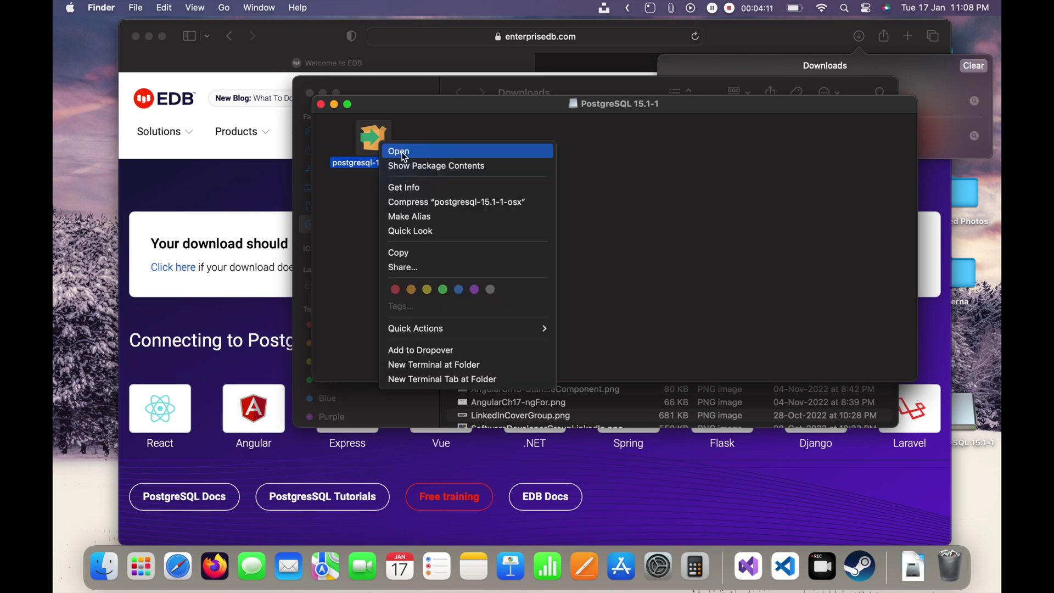
click(405, 154)
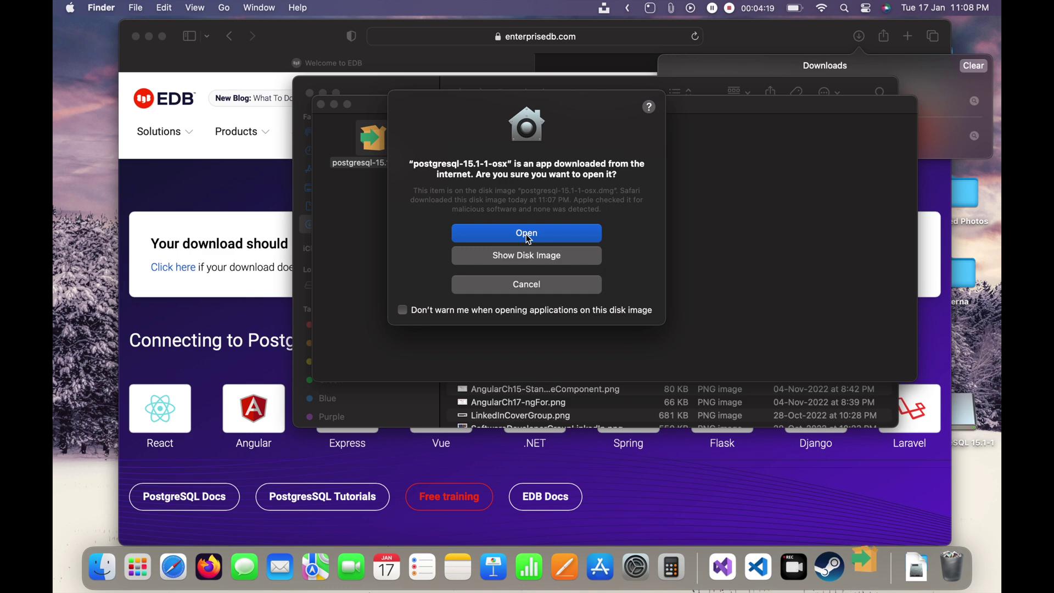
click(528, 235)
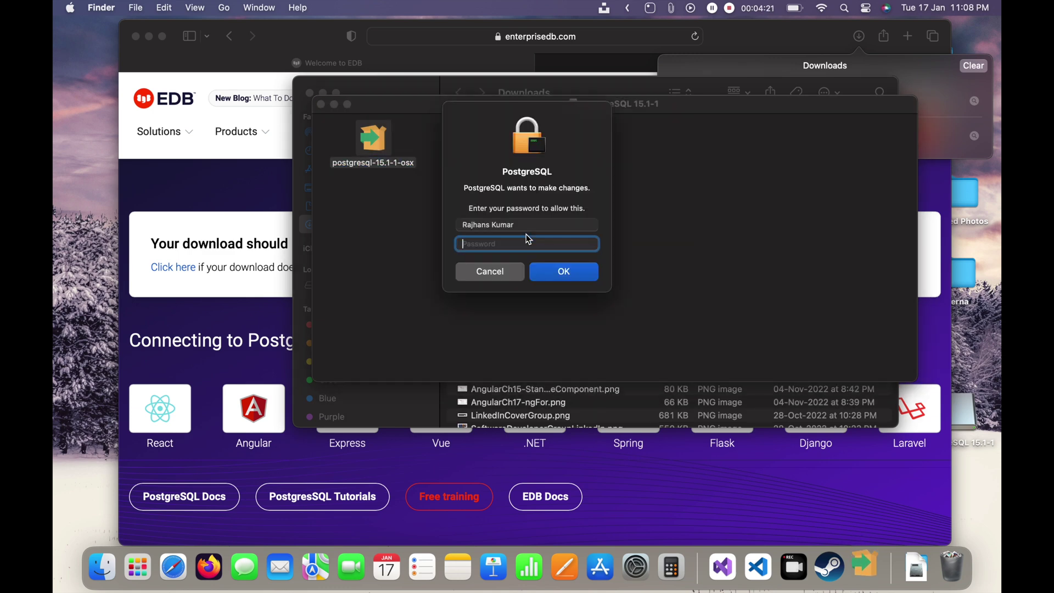
text(•••••••••••)
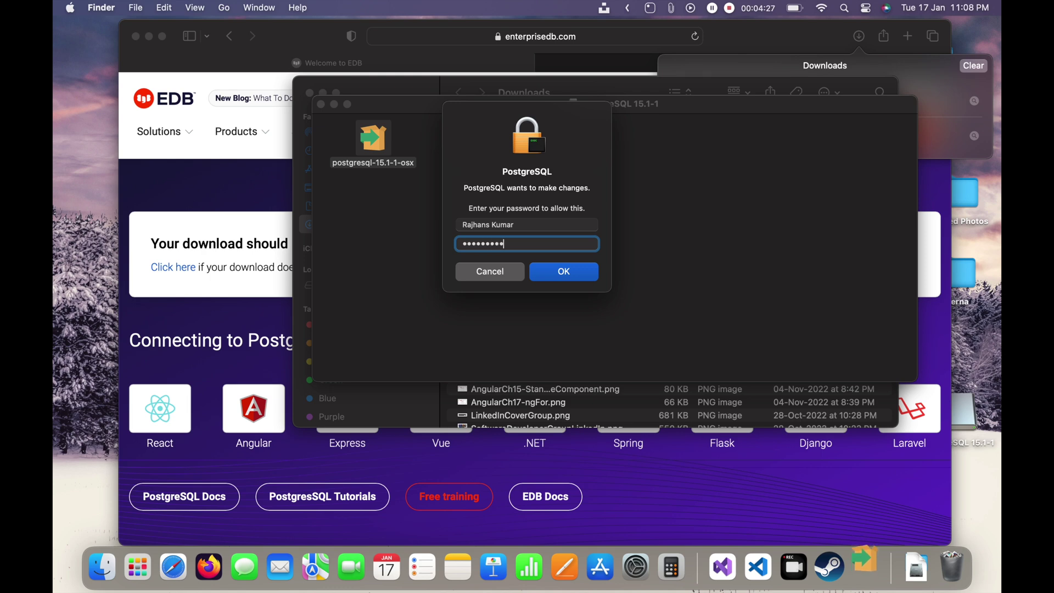
click(561, 272)
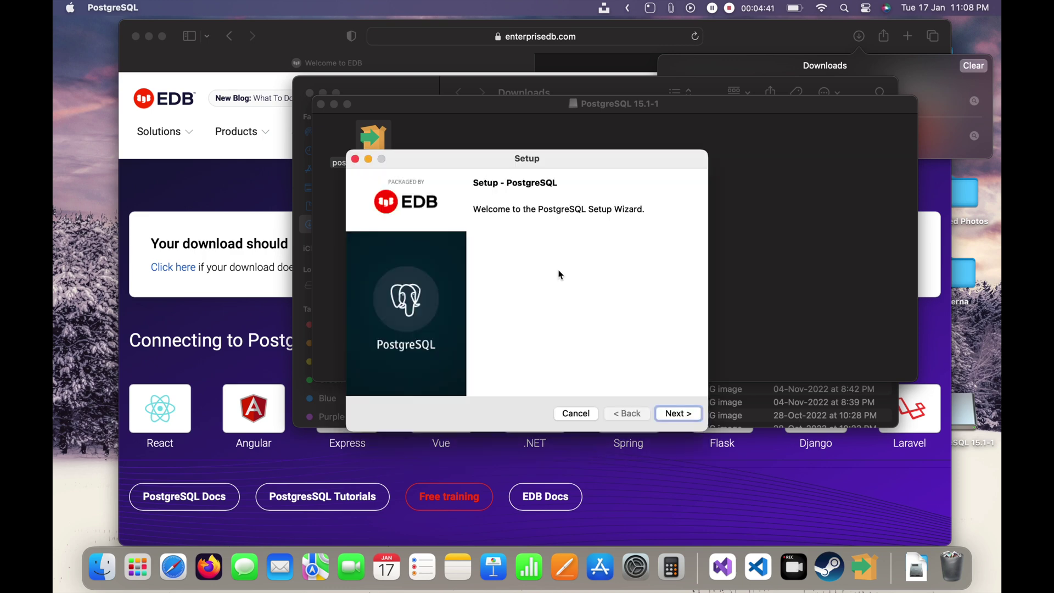
Step: Keep the /Library/PostgreSQL/15 install folder and all four components
click(679, 415)
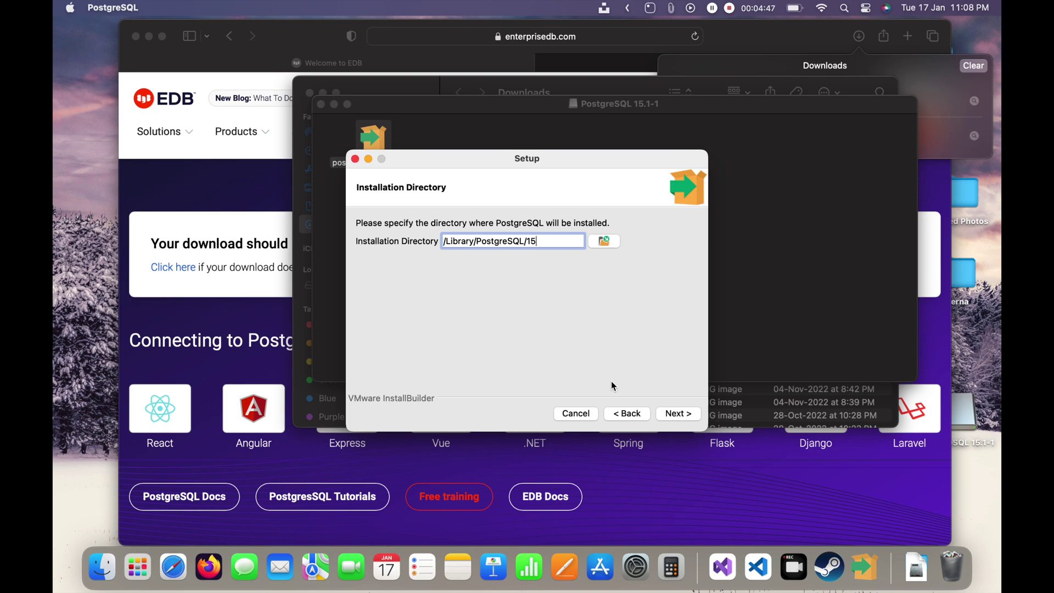
click(679, 415)
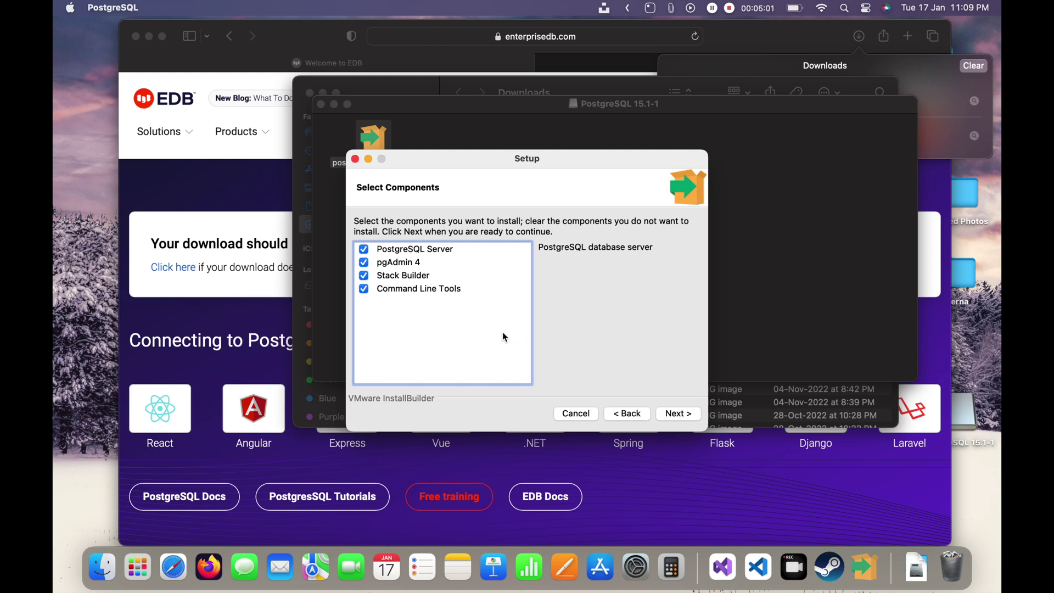
click(684, 420)
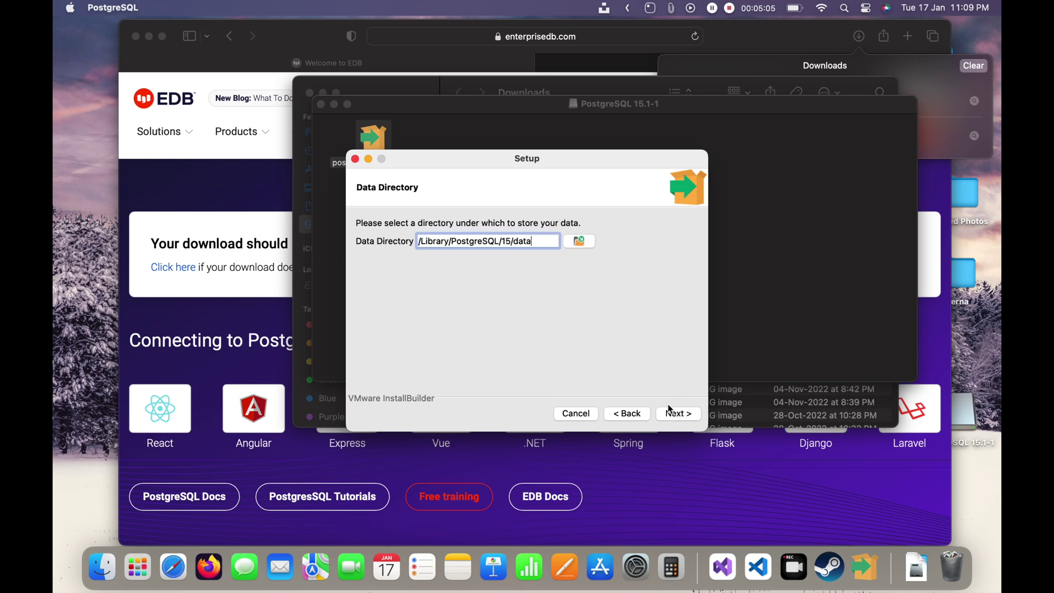
Step: Enter the postgres superuser password and retype it to confirm
click(679, 418)
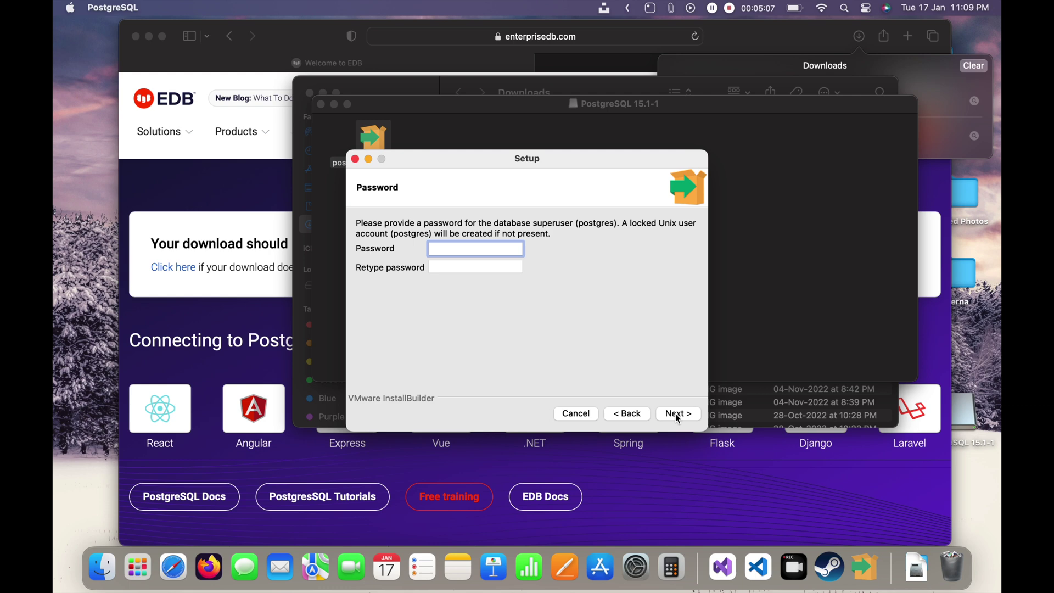
text(postgres)
key(Tab)
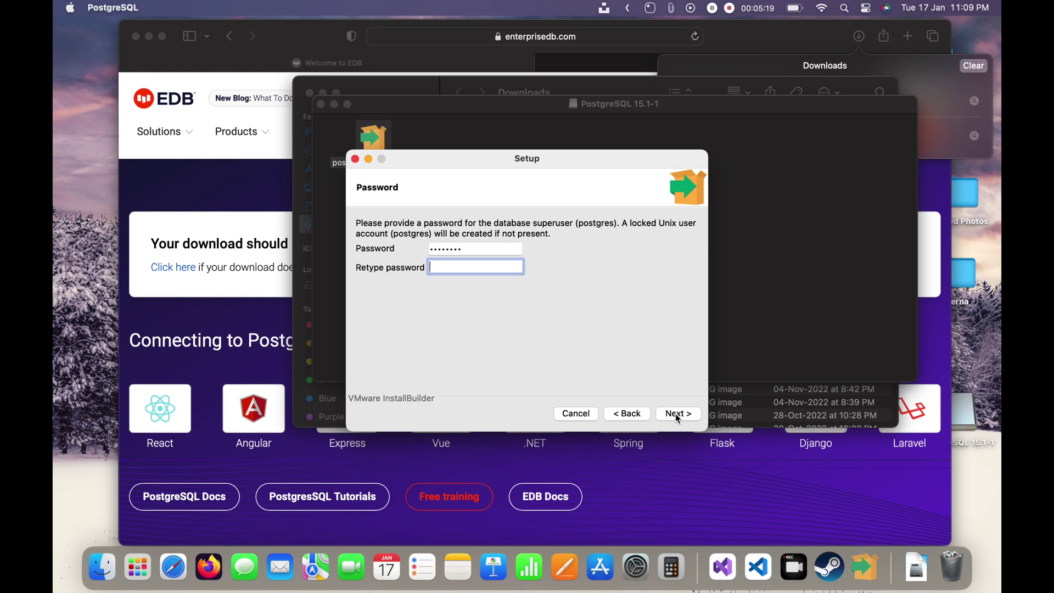
text(postgres)
click(679, 418)
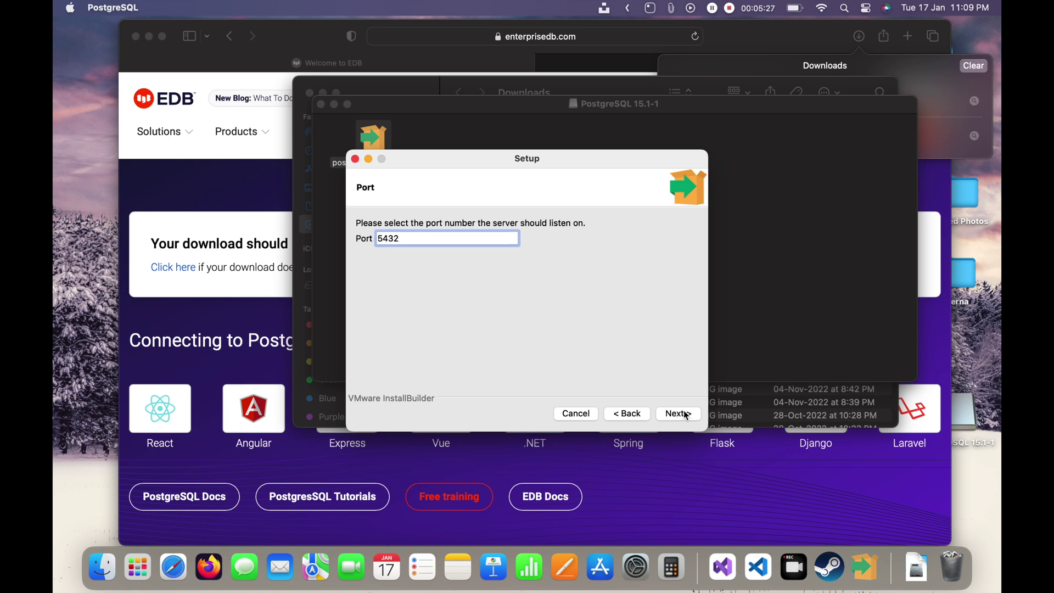
Step: Keep port 5432 and the default locale, accept the summary, and start installing
click(682, 417)
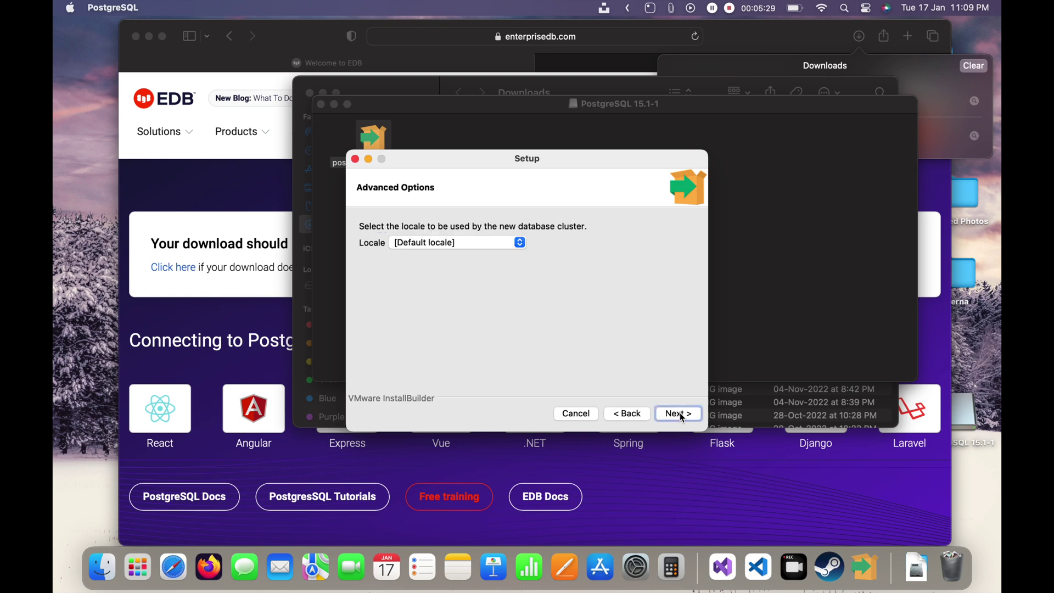
click(683, 417)
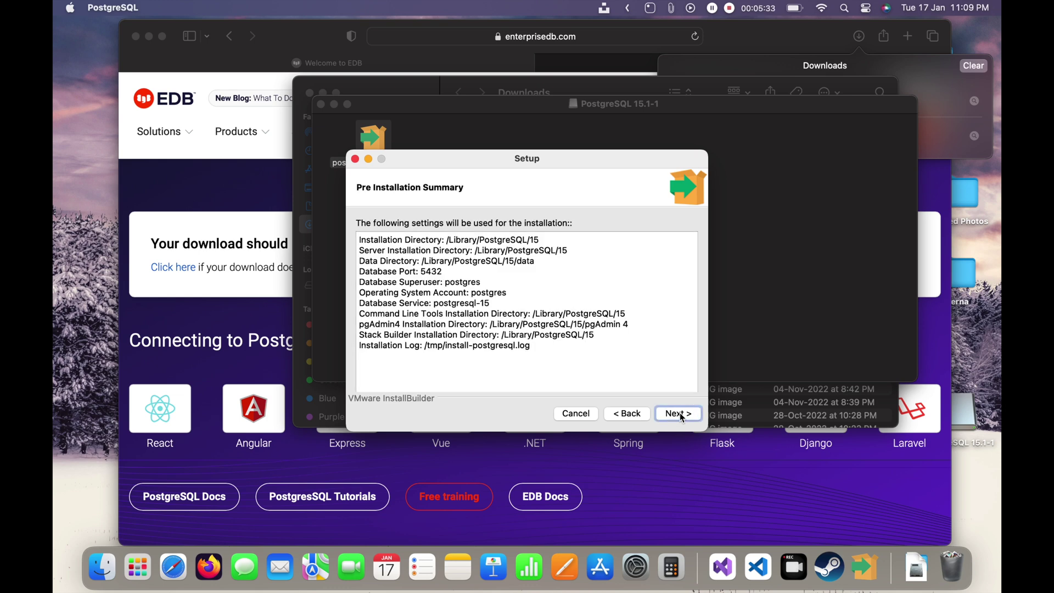
click(681, 416)
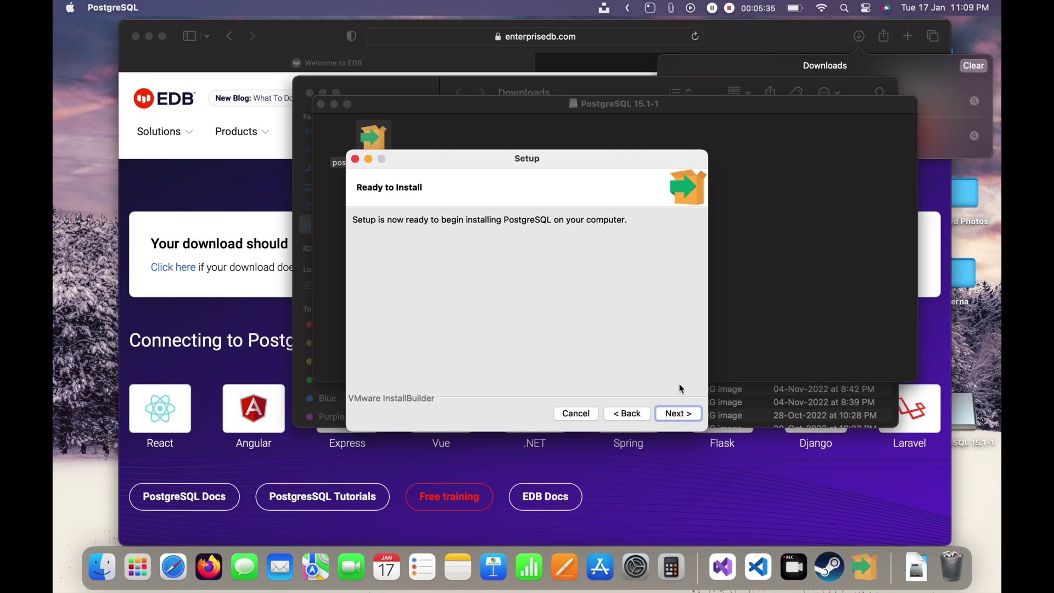
click(684, 417)
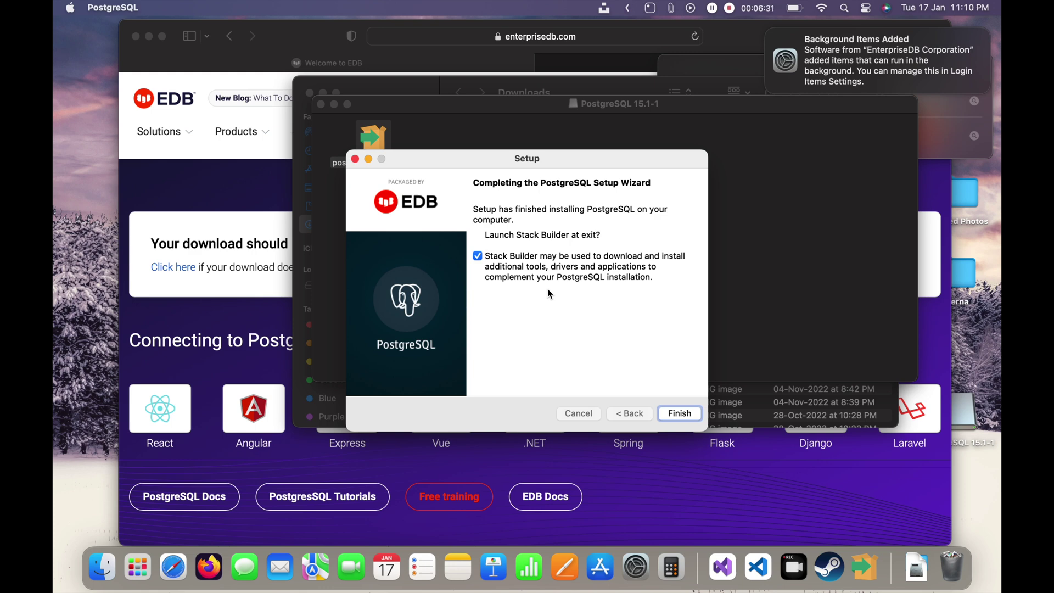
Step: Finish setup and authorise Stack Builder with the Mac account password
click(679, 413)
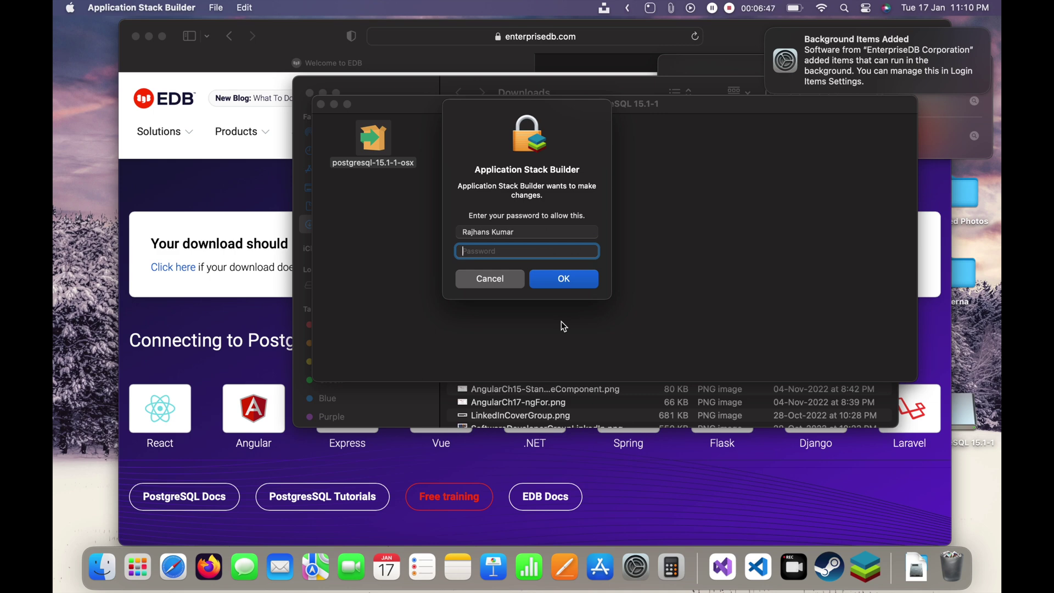
text(•••••••••••)
click(563, 281)
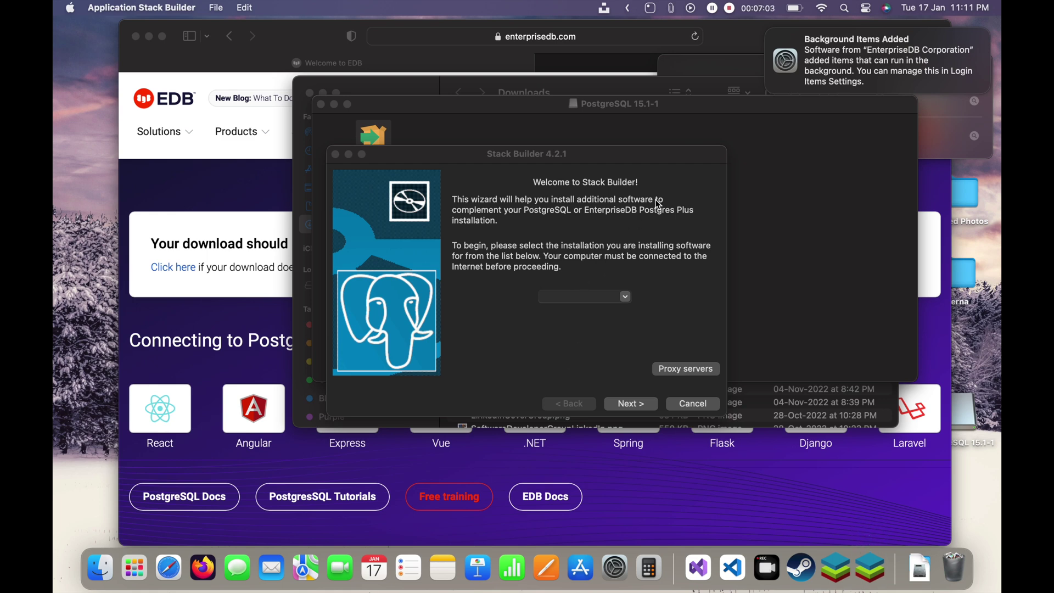
Step: Select the local PostgreSQL 15 installation, then exit Stack Builder without installing anything
click(626, 298)
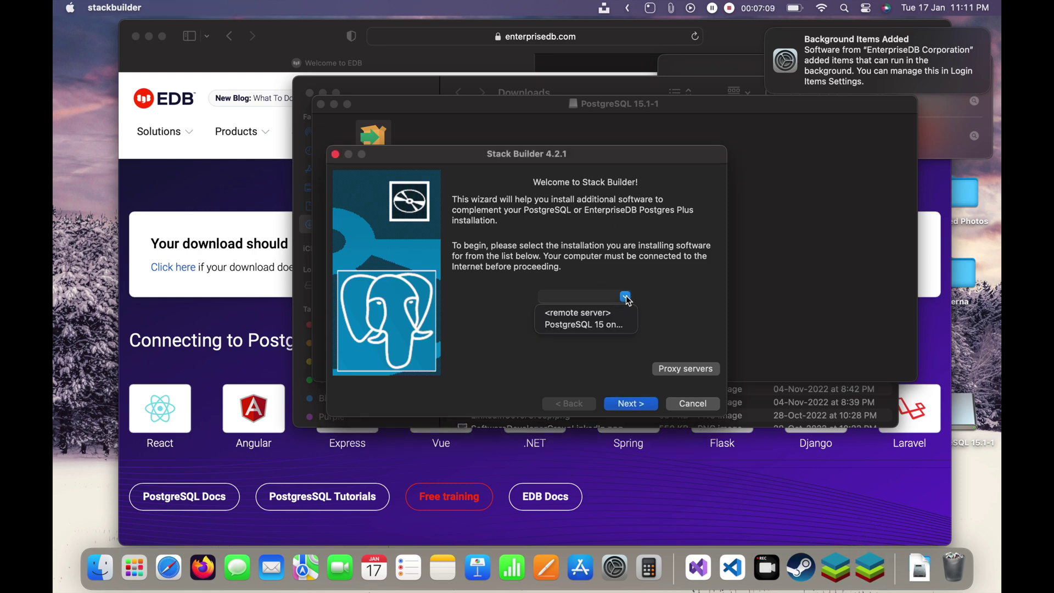
click(594, 328)
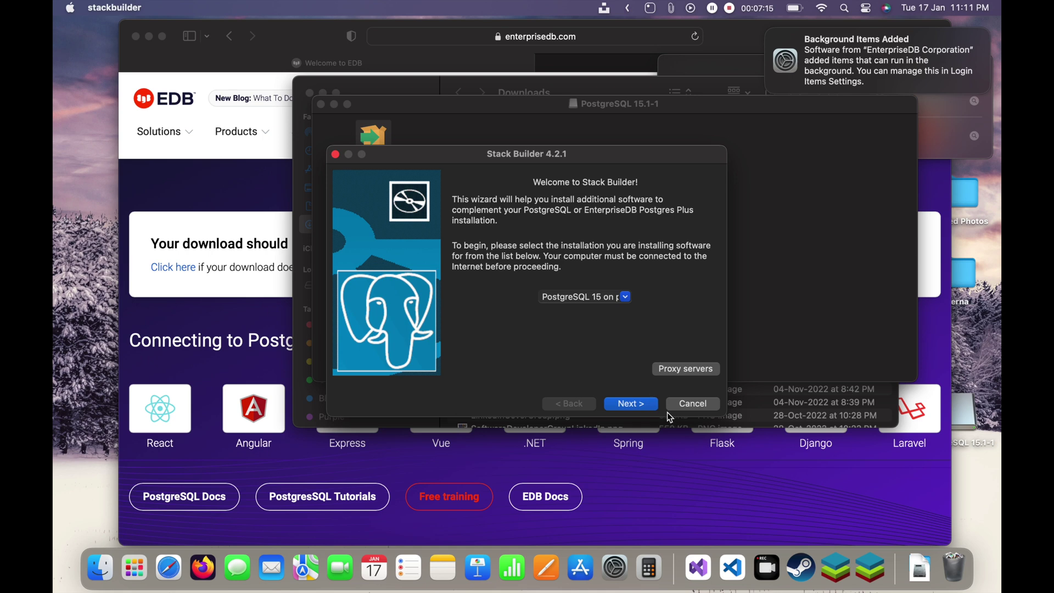
click(690, 405)
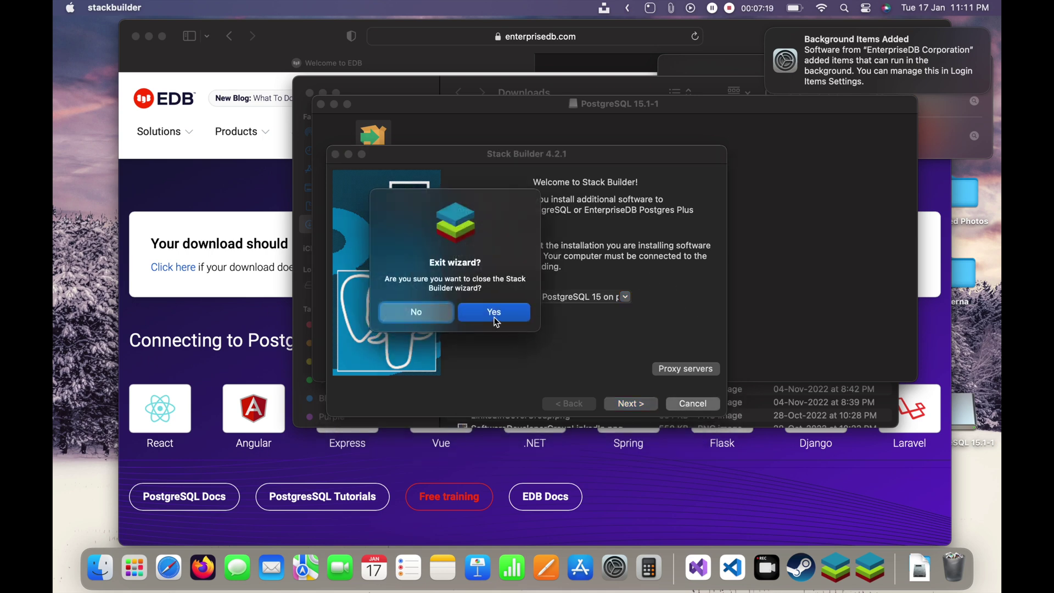
click(496, 323)
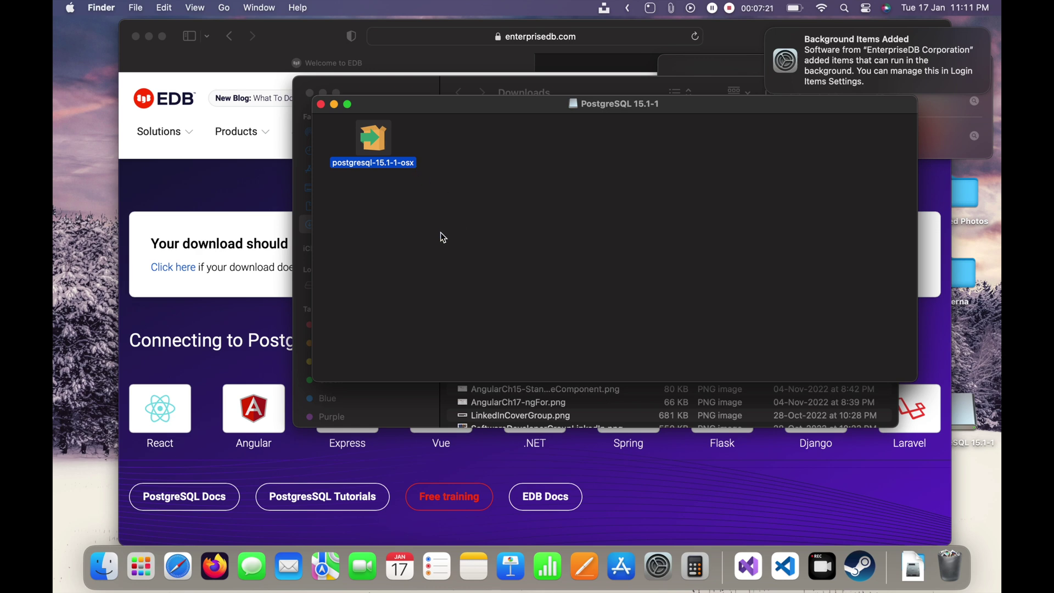
Step: Close the PostgreSQL 15.1-1 volume window and launch pgAdmin 4 from Launchpad's third page
click(322, 104)
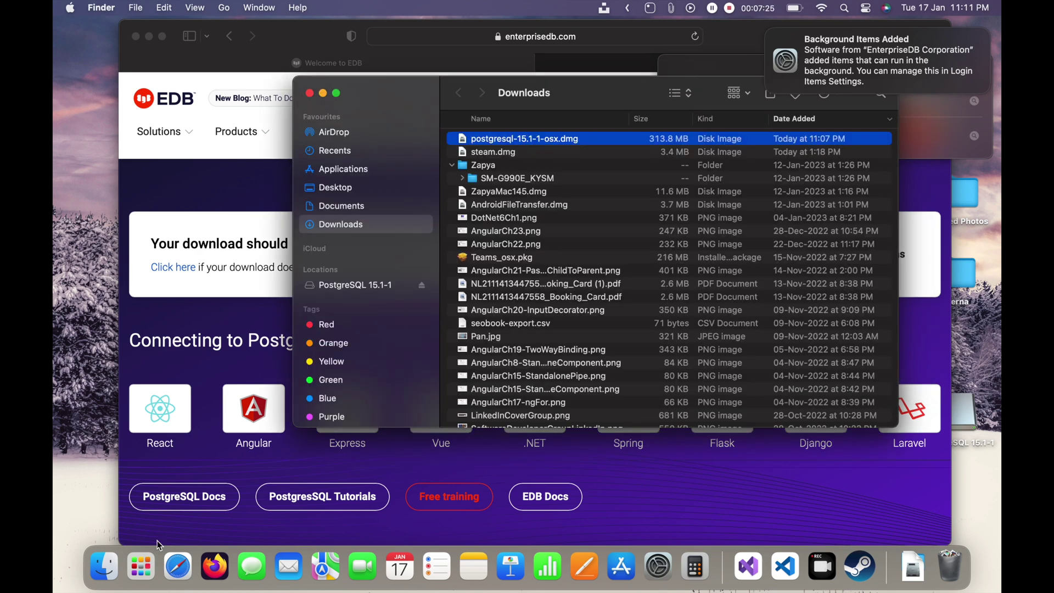
click(146, 562)
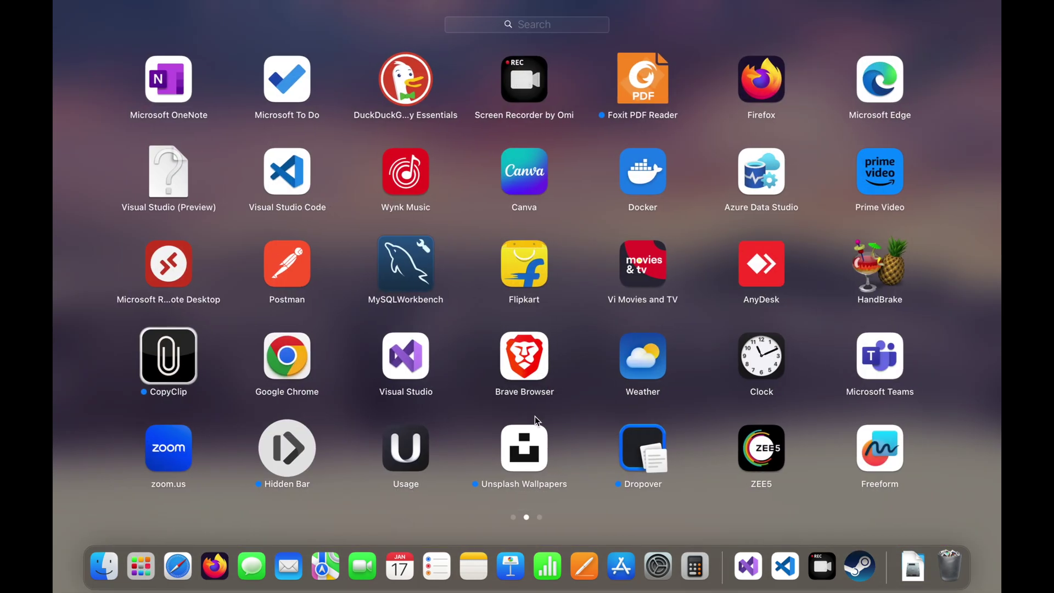
scroll(601, 318, right, 3)
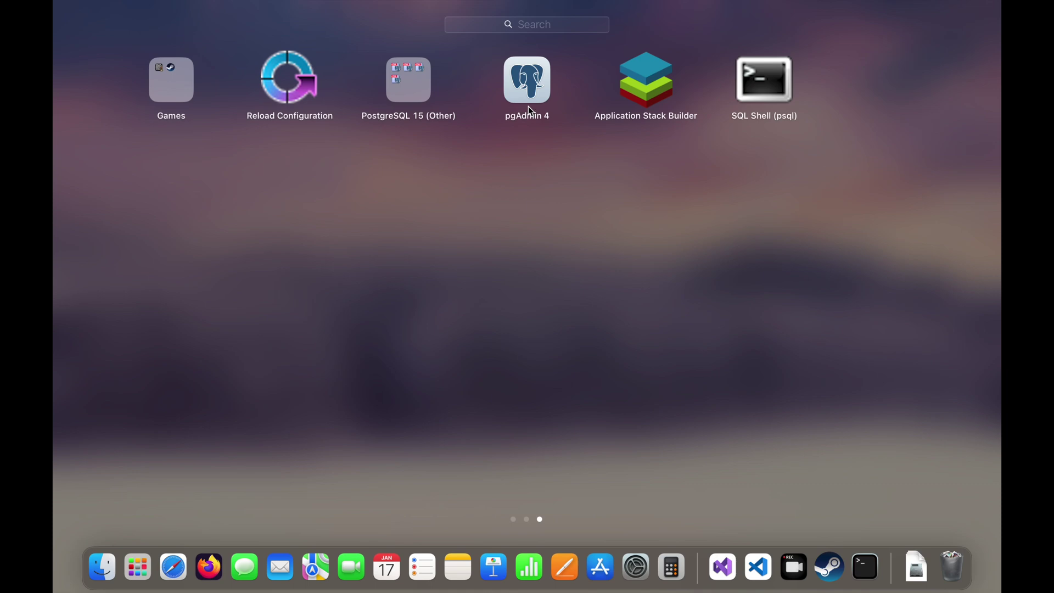
click(528, 82)
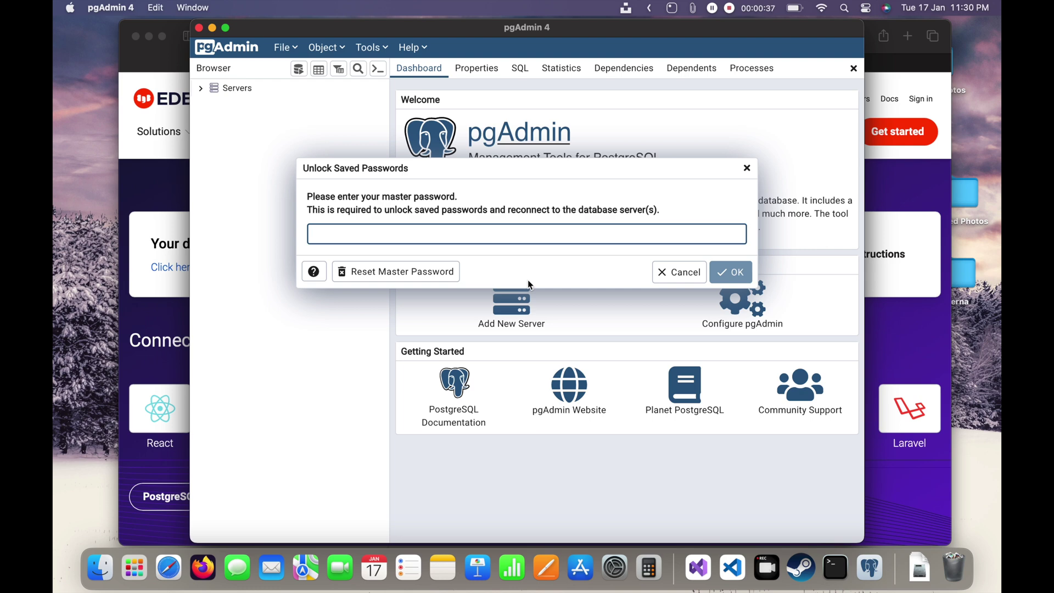
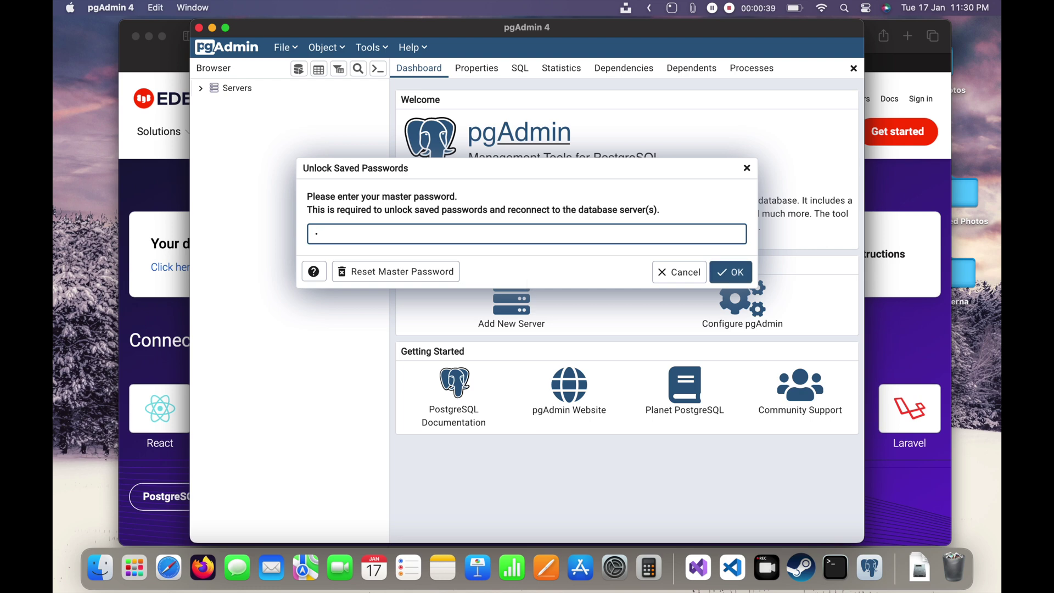
Step: Enter the pgAdmin master password, re-enter it after the error, and unlock the saved passwords
click(733, 278)
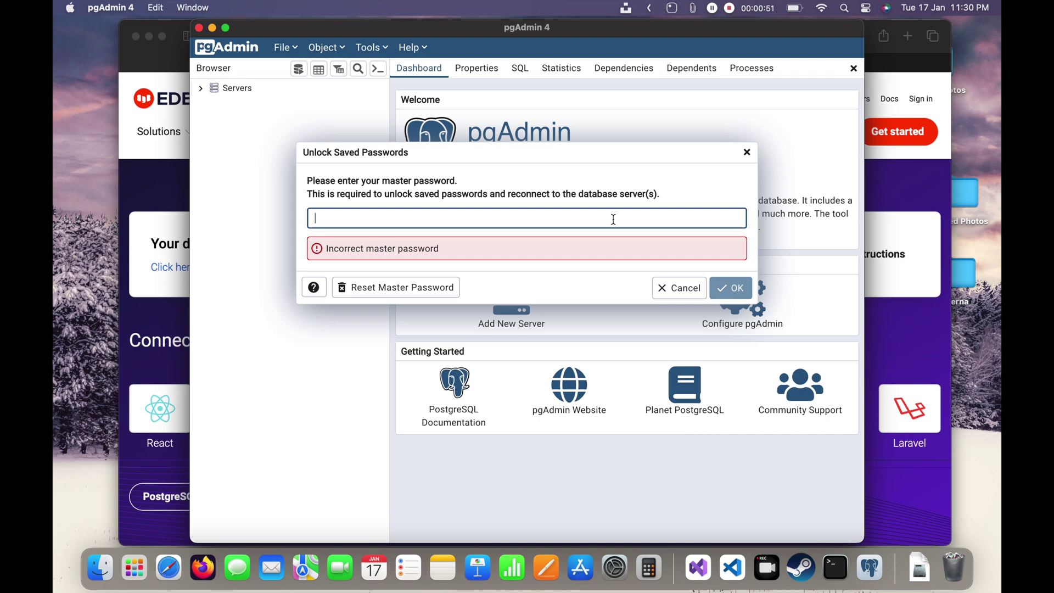
text(•••)
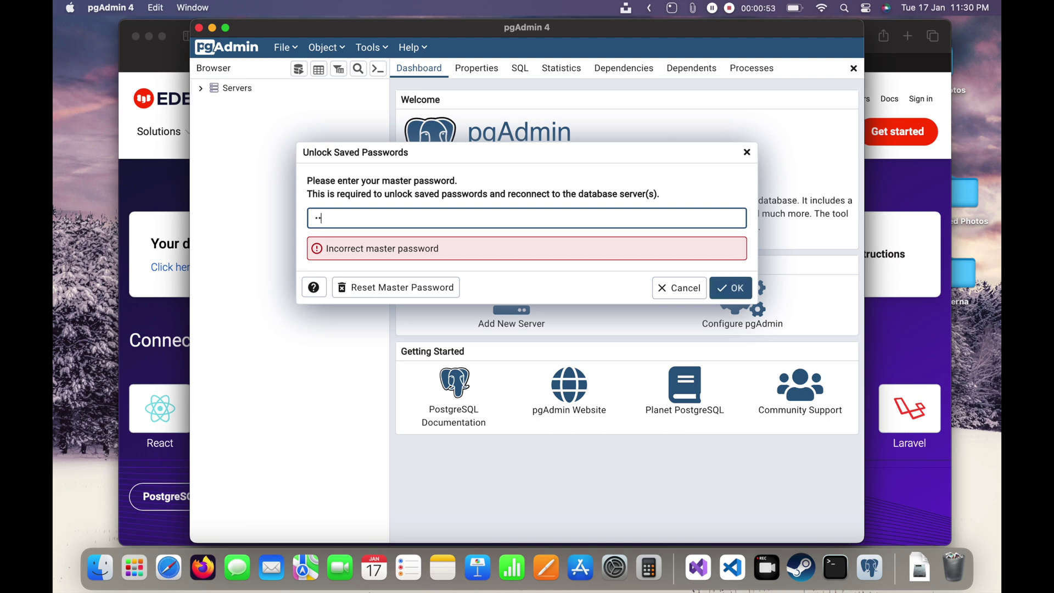
text(•••••)
click(739, 298)
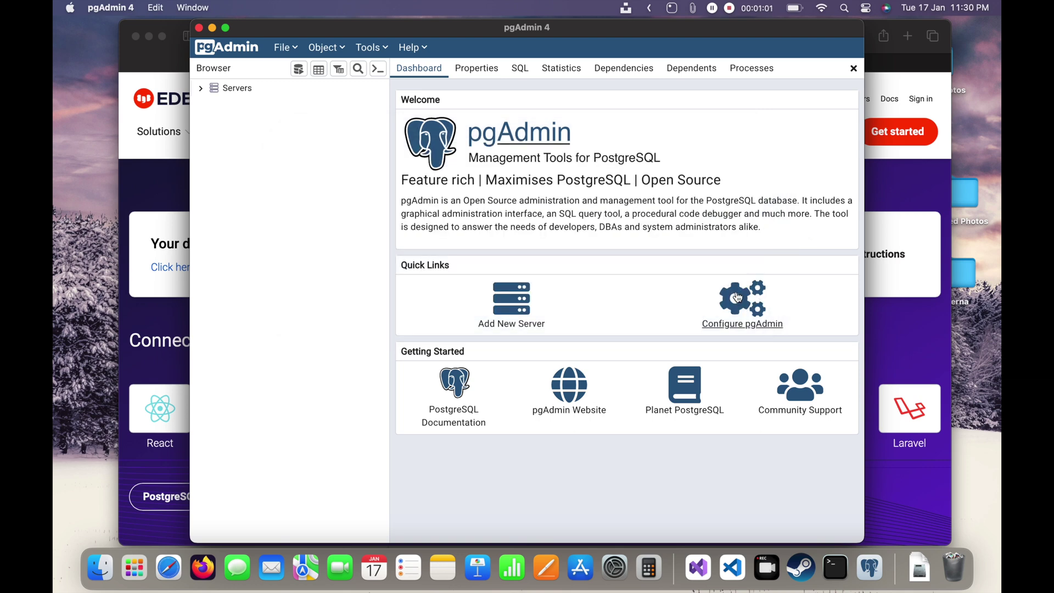
Step: Connect to the PostgreSQL 15 server with the postgres user's password
click(202, 89)
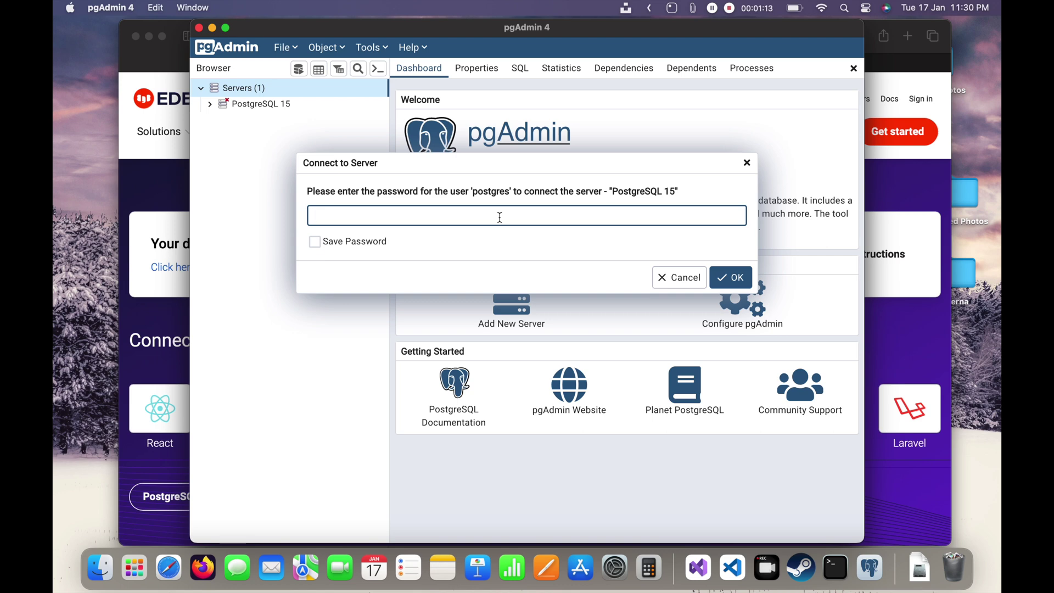
text(•••••••••)
key(BackSpace)
key(BackSpace)
key(BackSpace)
key(BackSpace)
key(BackSpace)
key(BackSpace)
key(BackSpace)
key(BackSpace)
key(BackSpace)
text(••••••••)
click(740, 278)
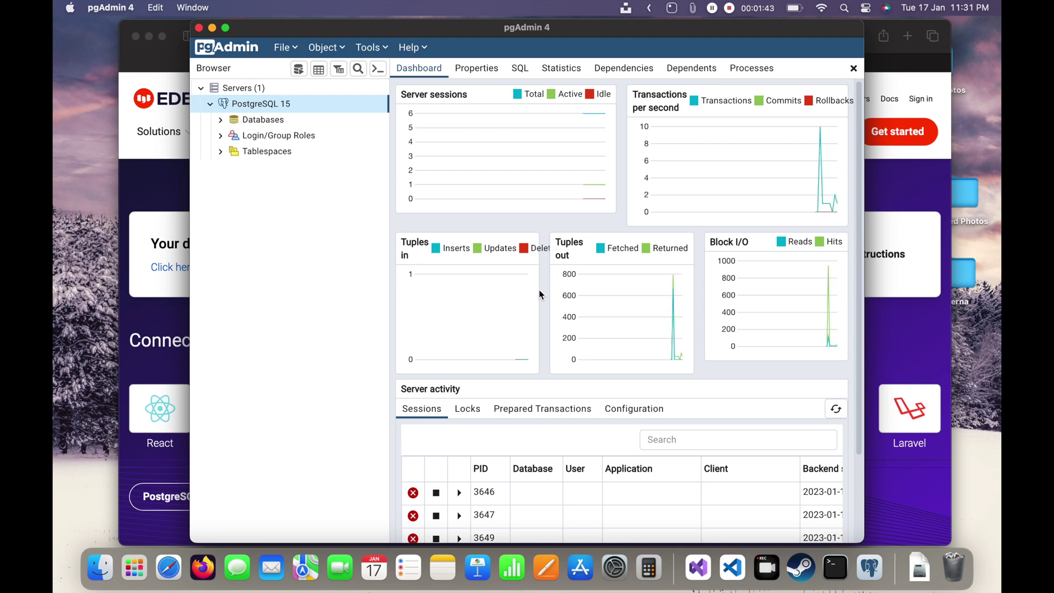
Step: Expand the PostgreSQL 15 server's Databases list to show the postgres database
scroll(541, 295, down, 4)
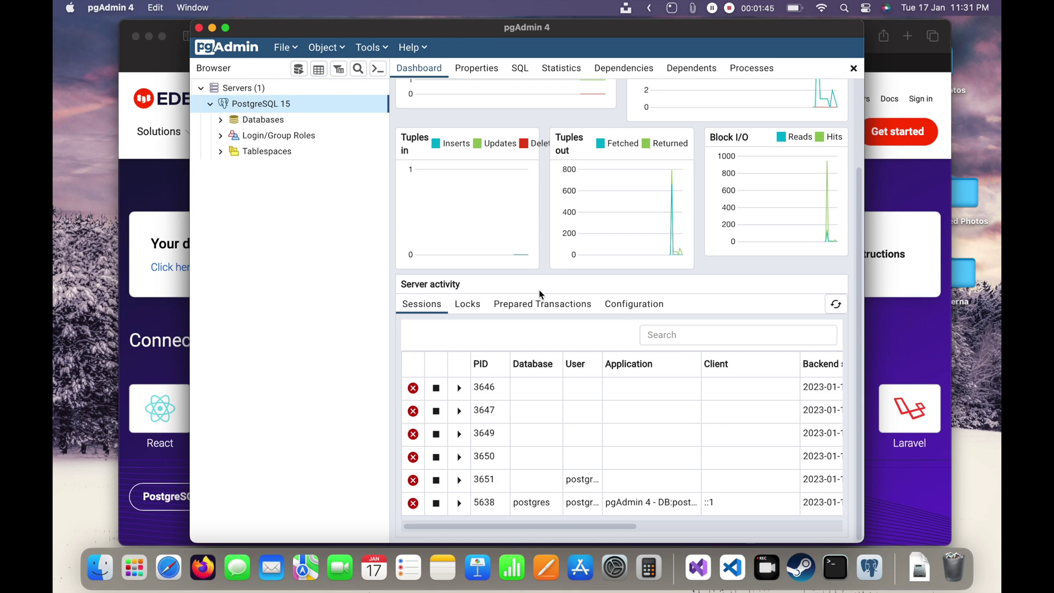
scroll(541, 299, up, 4)
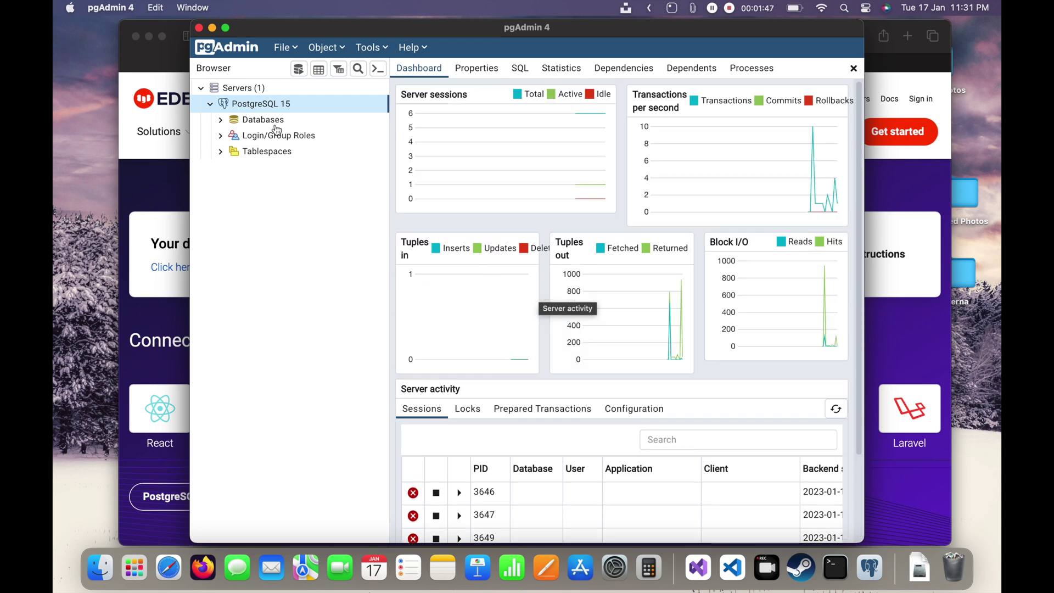
click(222, 122)
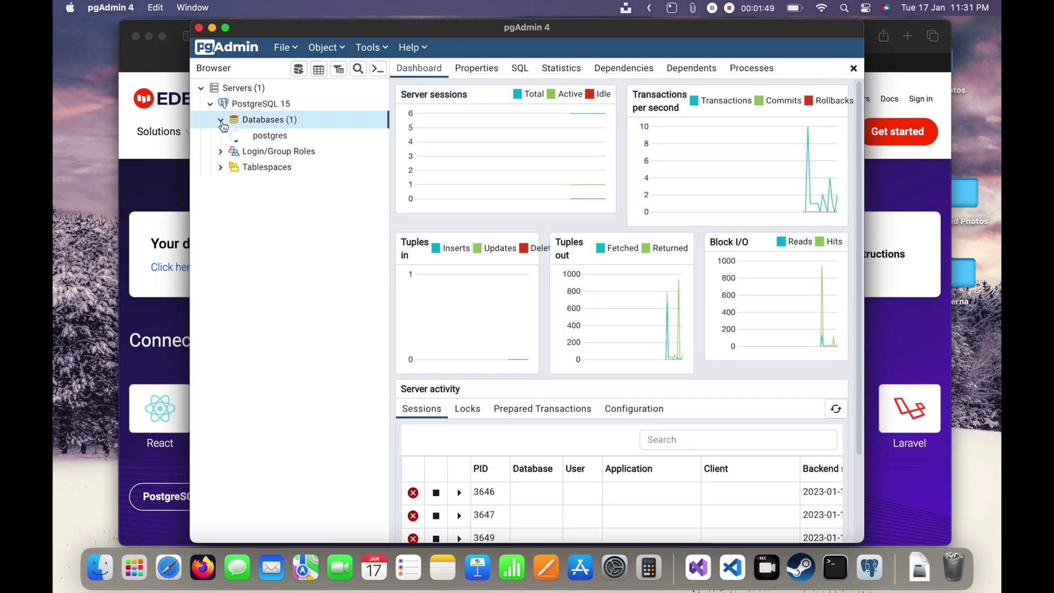
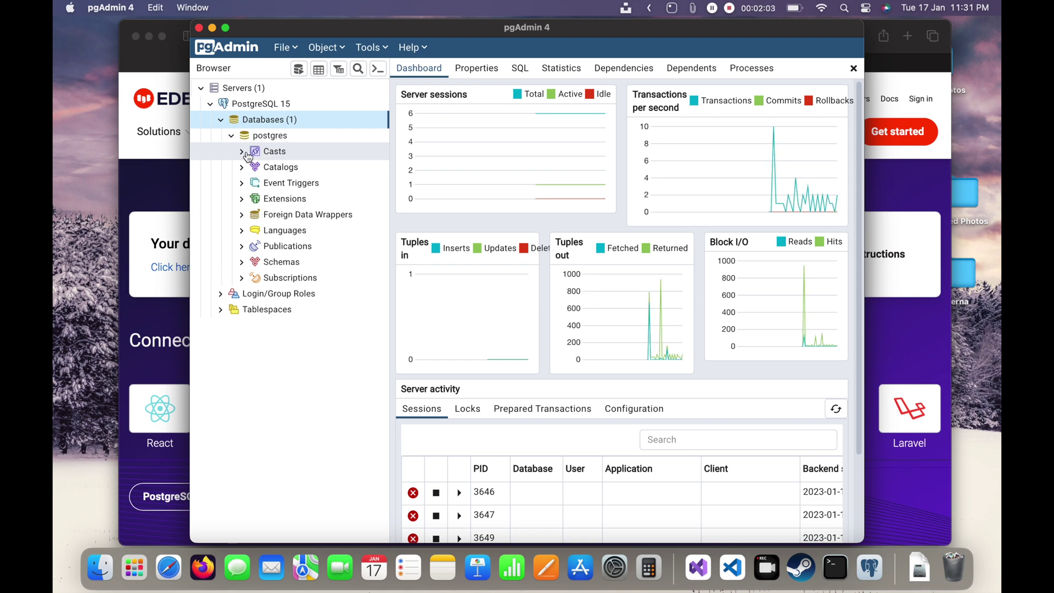
Step: Open the Create - Database dialog from the Databases (1) node on the PostgreSQL 15 server
click(250, 154)
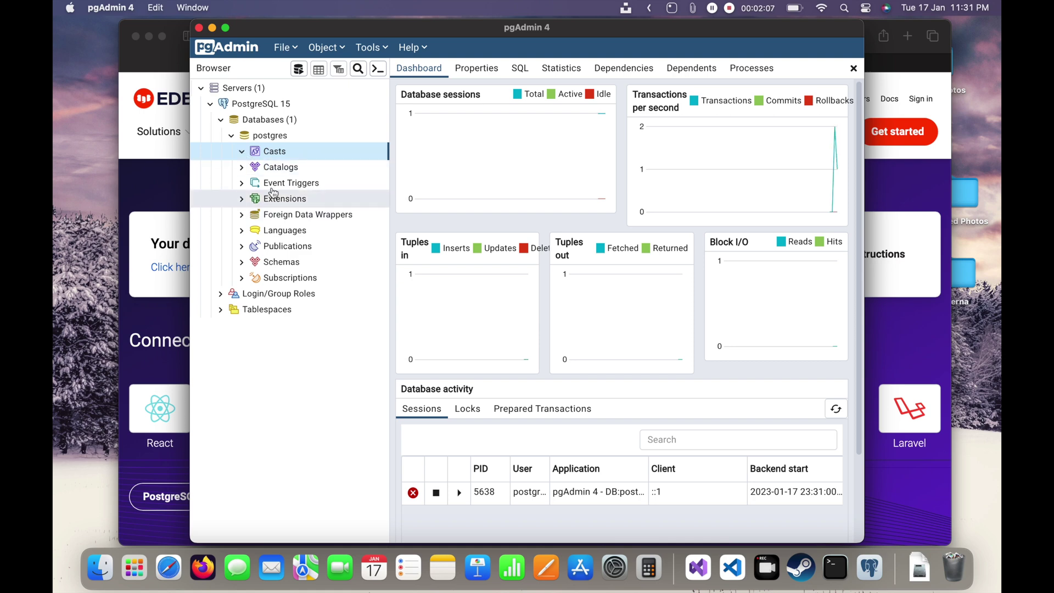
click(242, 154)
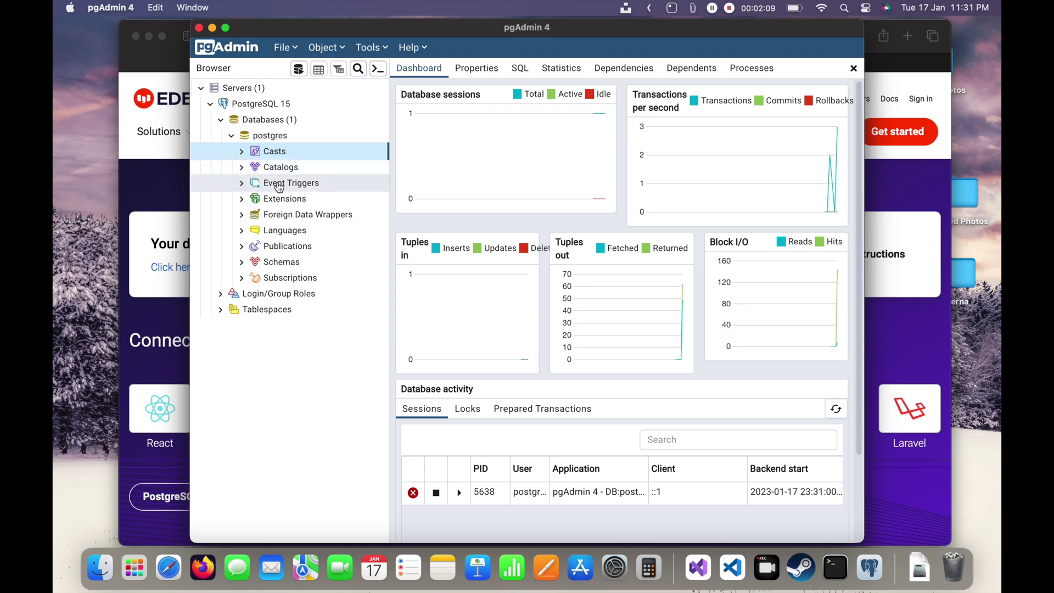
right_click(268, 124)
mouse_move(285, 137)
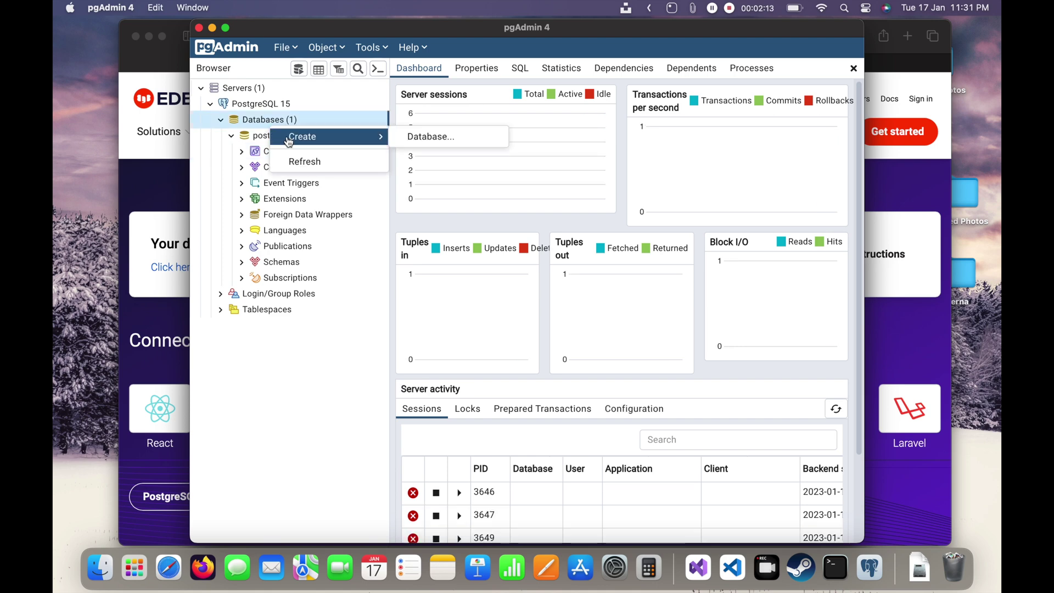
click(408, 140)
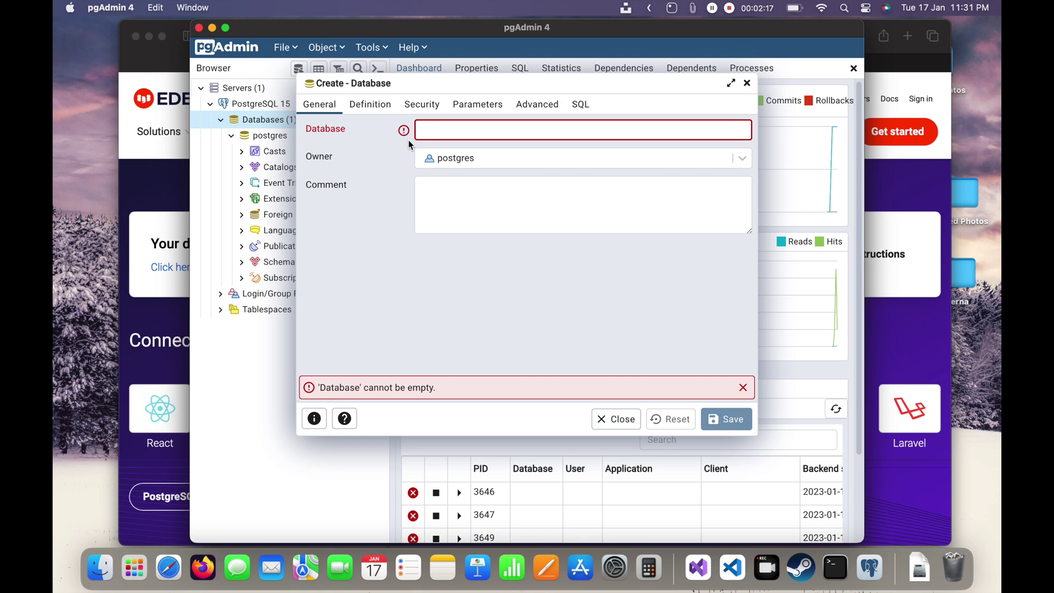
Step: Enter 'test' as the database name and review its Definition, Security and generated CREATE DATABASE SQL
text(tes)
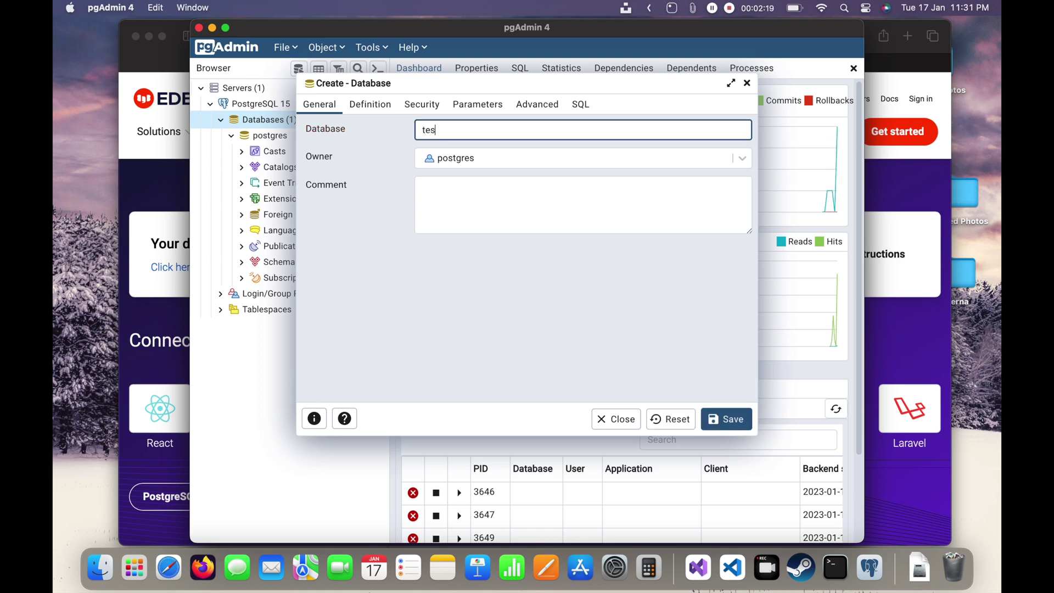
text(t)
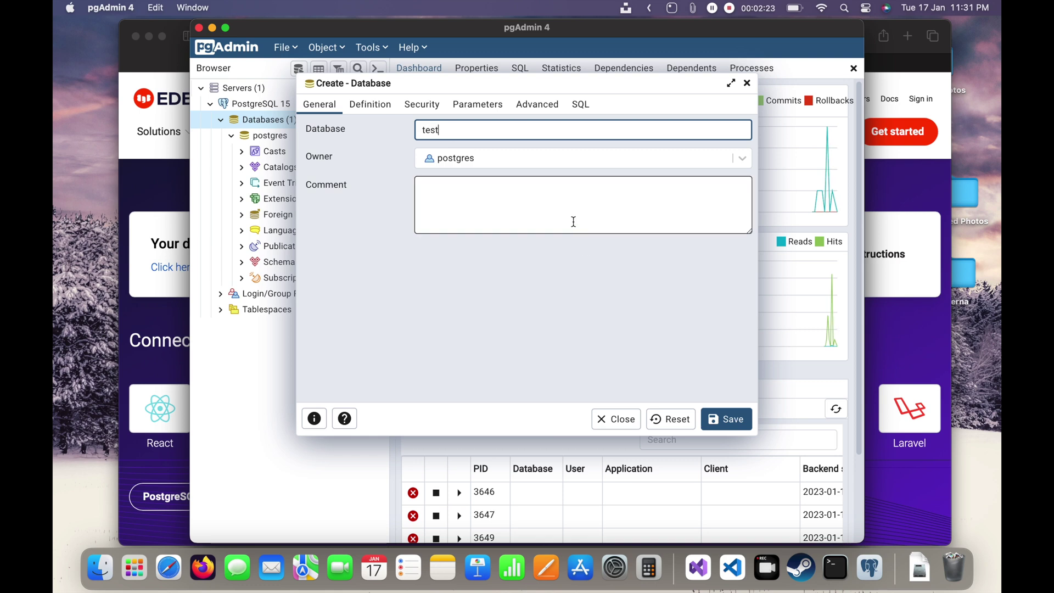
text(t)
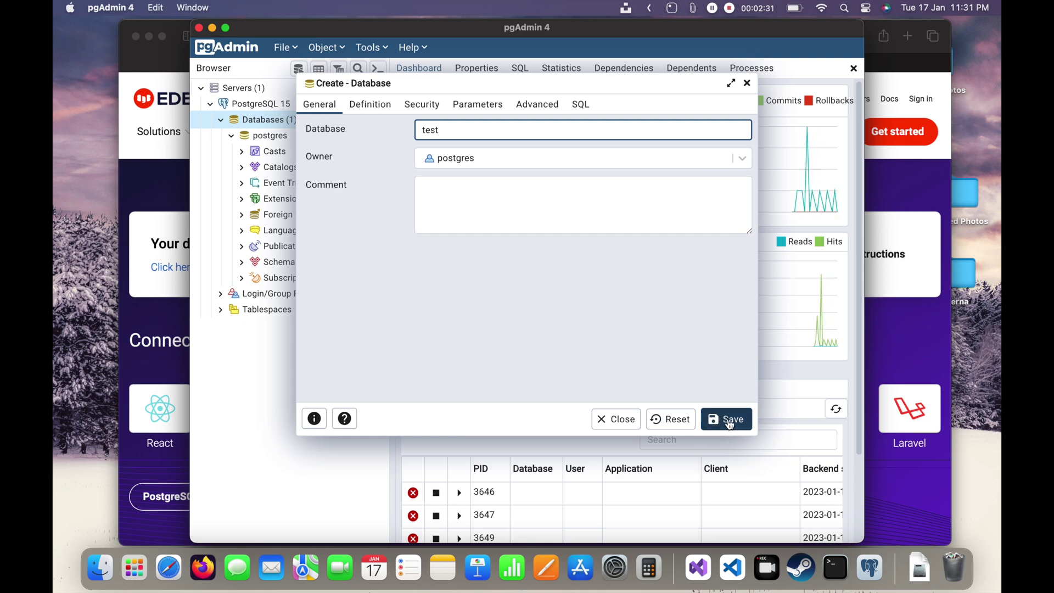
click(379, 110)
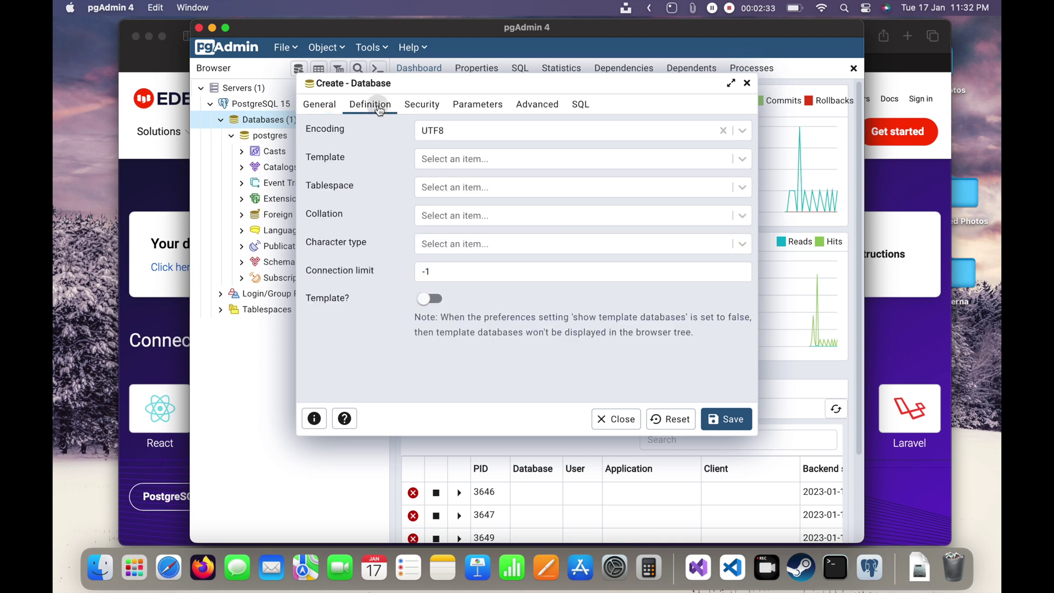
click(424, 106)
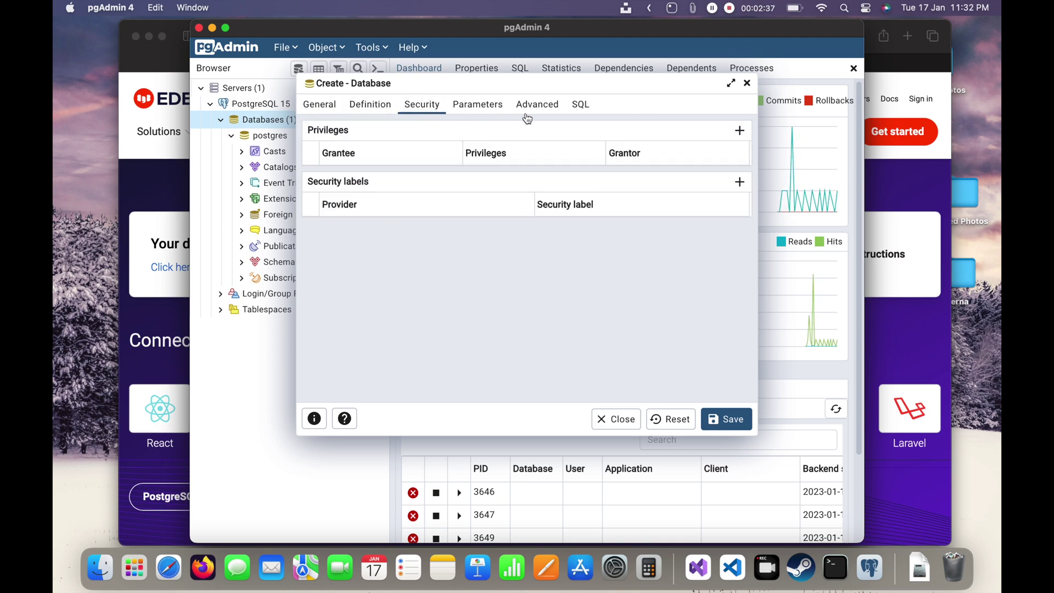
click(583, 113)
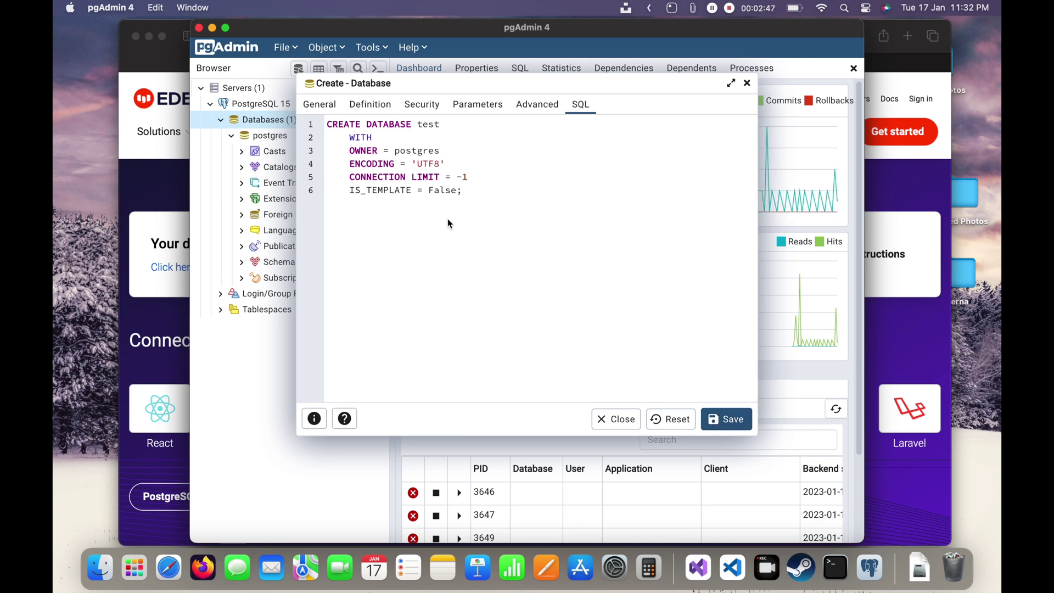
click(331, 113)
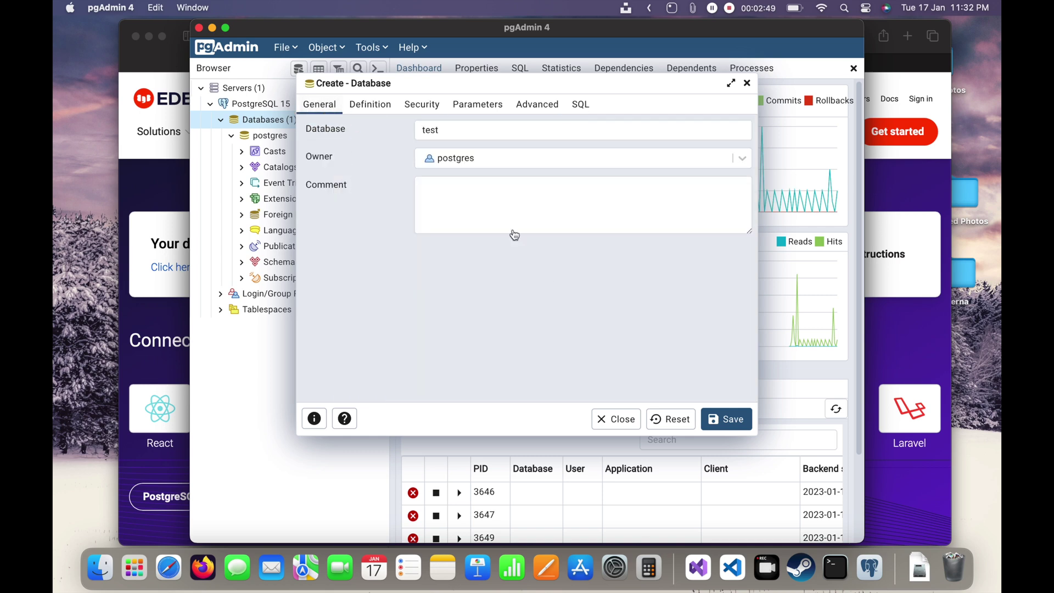
Step: Save the test database, then select its Casts group and dismiss the Casts context menu
click(729, 420)
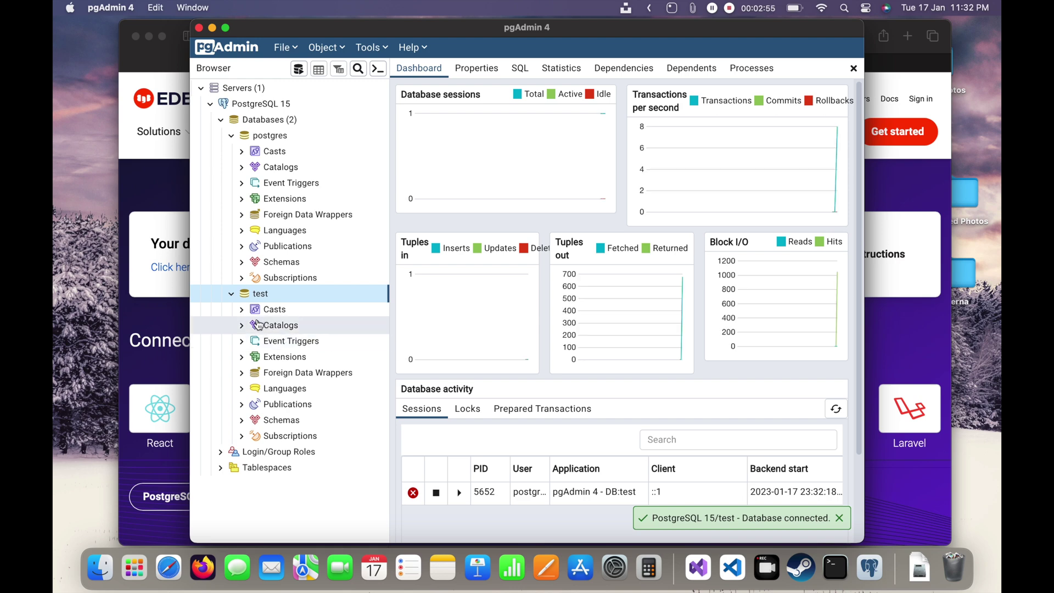
click(243, 311)
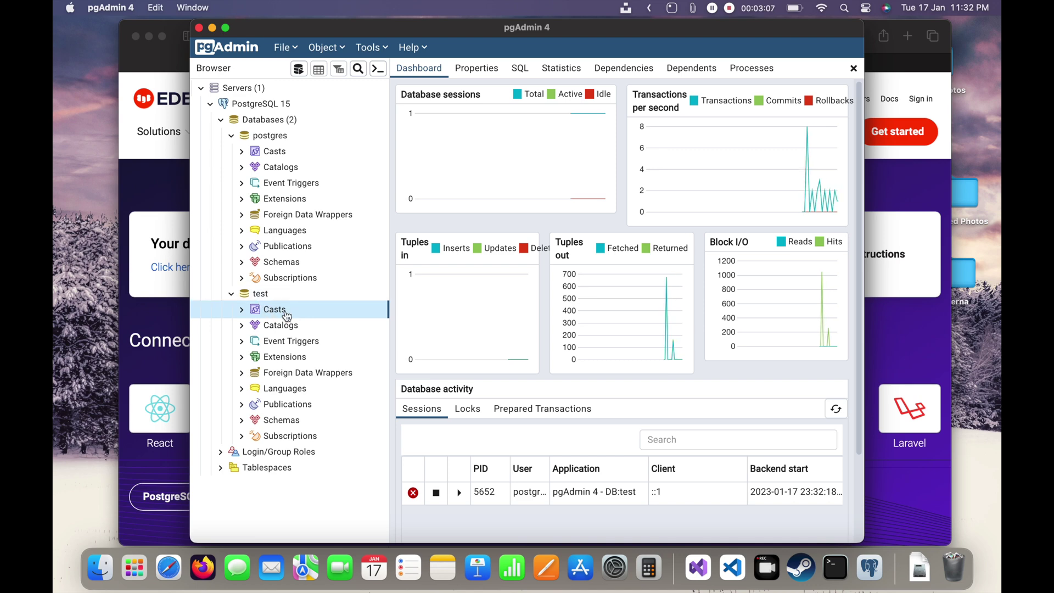
right_click(286, 314)
mouse_move(329, 327)
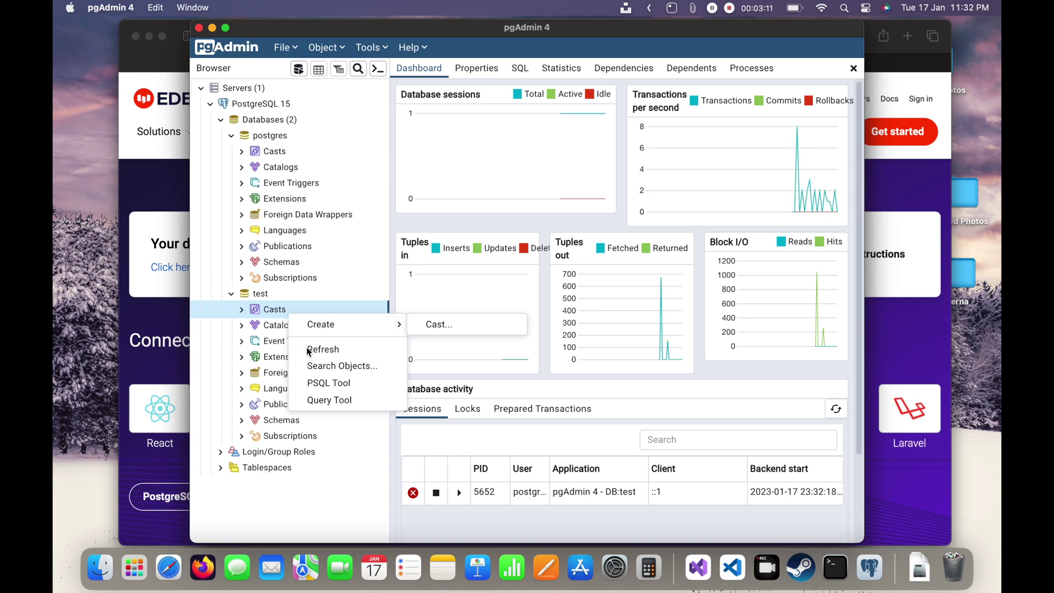
click(218, 330)
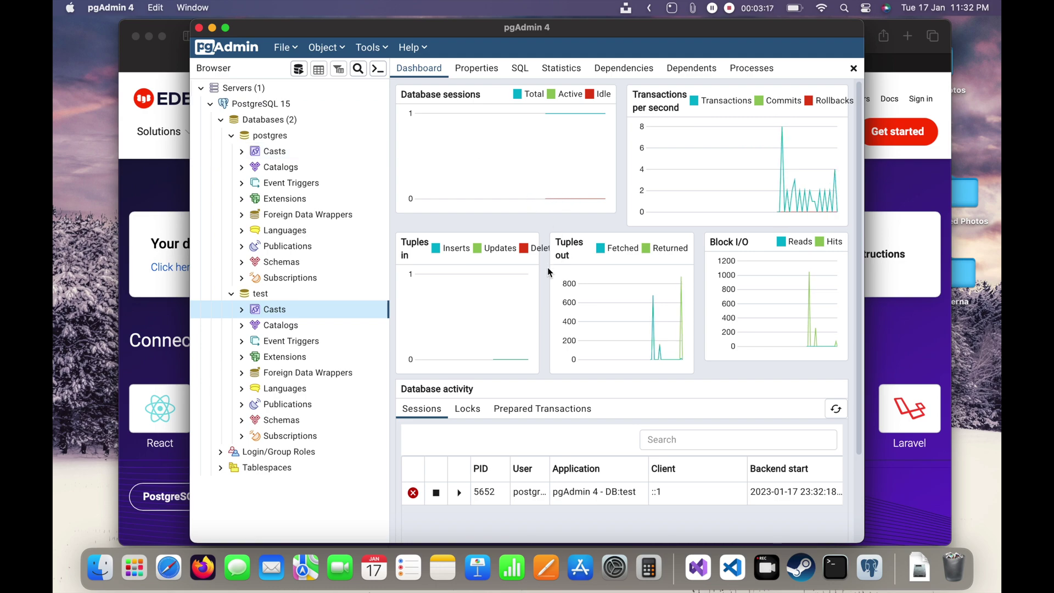
Step: Switch pgAdmin to full screen and view the SQL, Properties and Dashboard tabs in turn
click(225, 28)
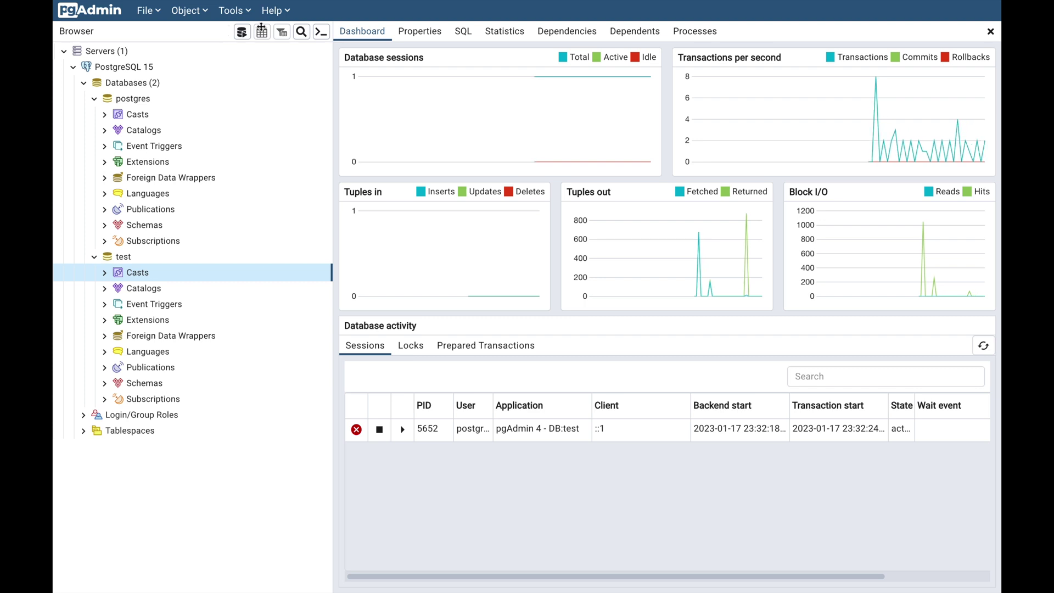
click(466, 36)
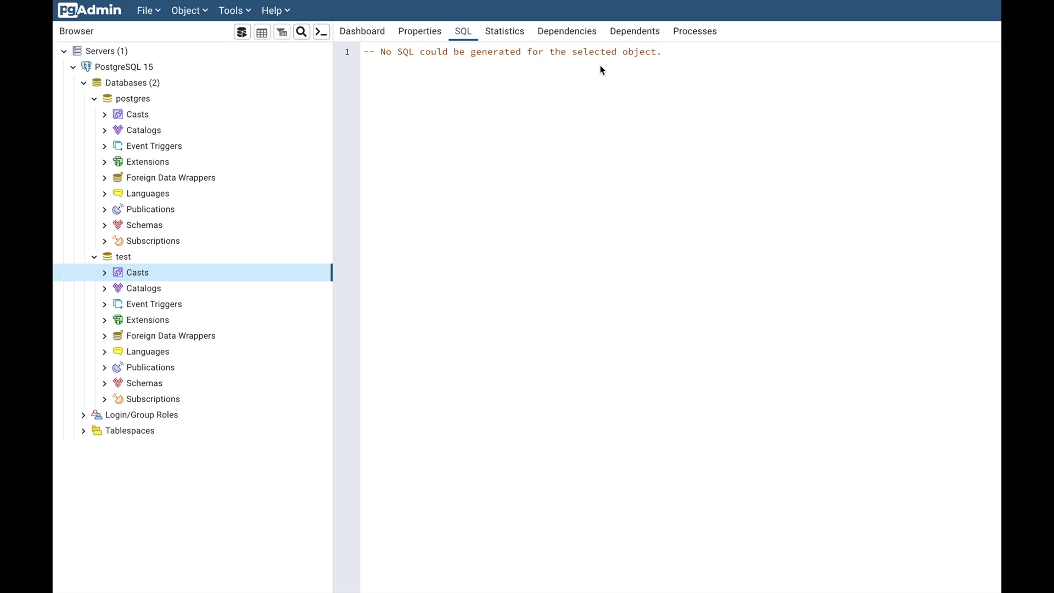
click(430, 39)
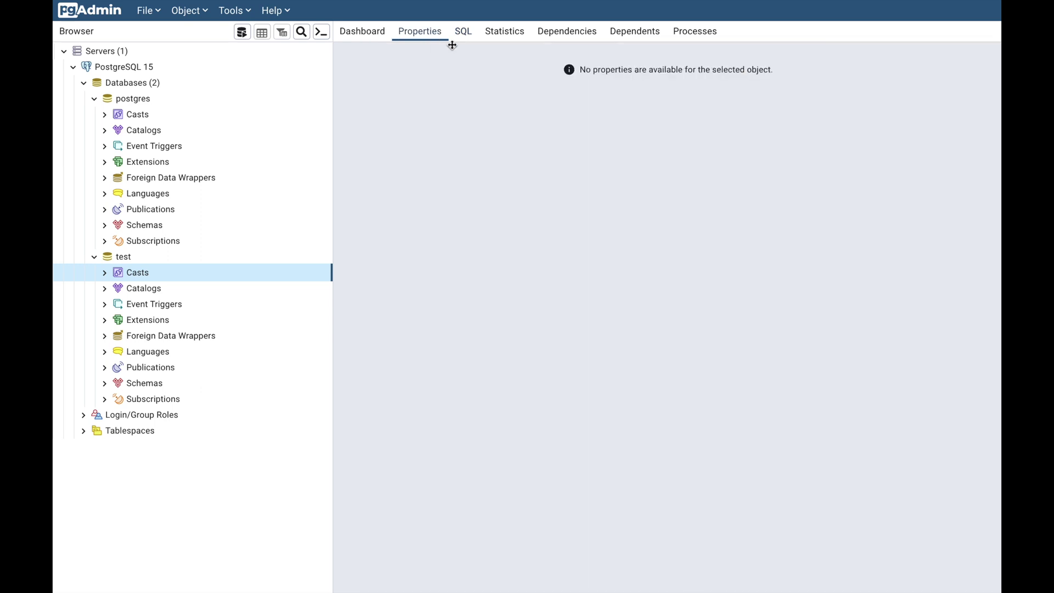
click(360, 32)
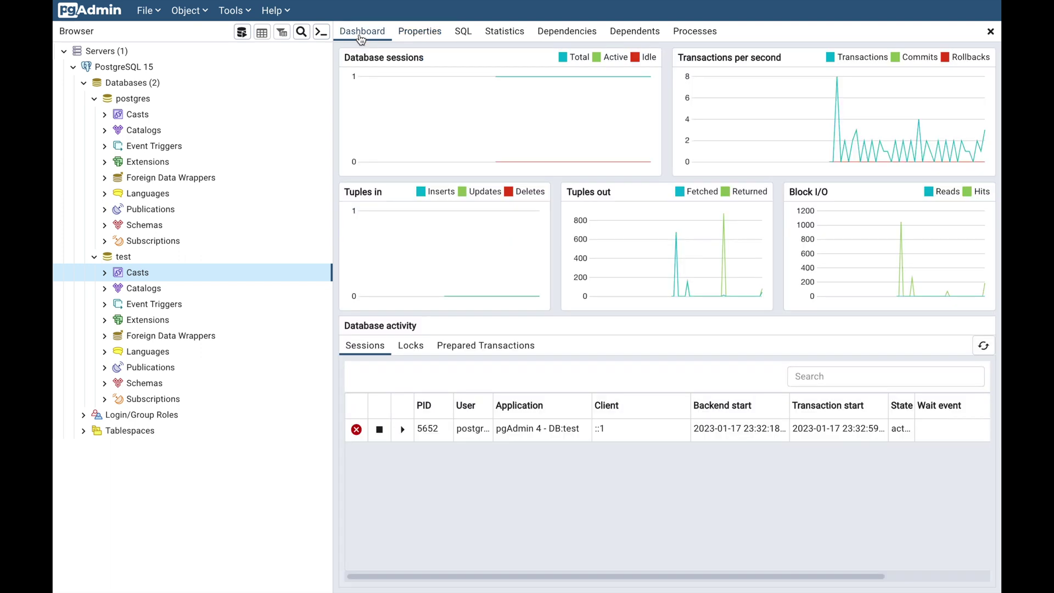
Step: Open a PSQL Tool and a Query Tool on the test database, then exit full screen
click(322, 34)
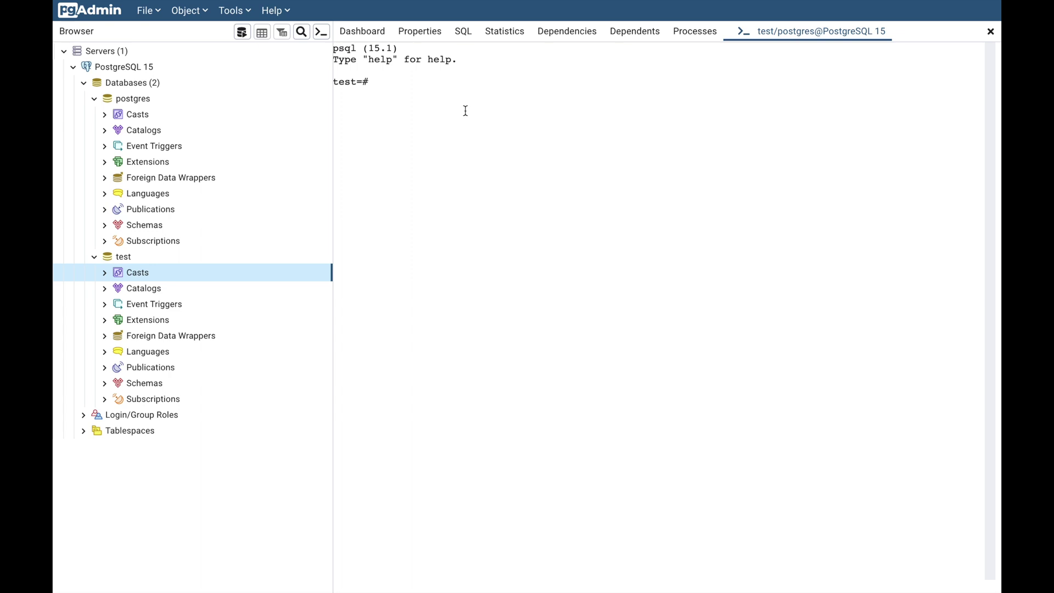
click(241, 31)
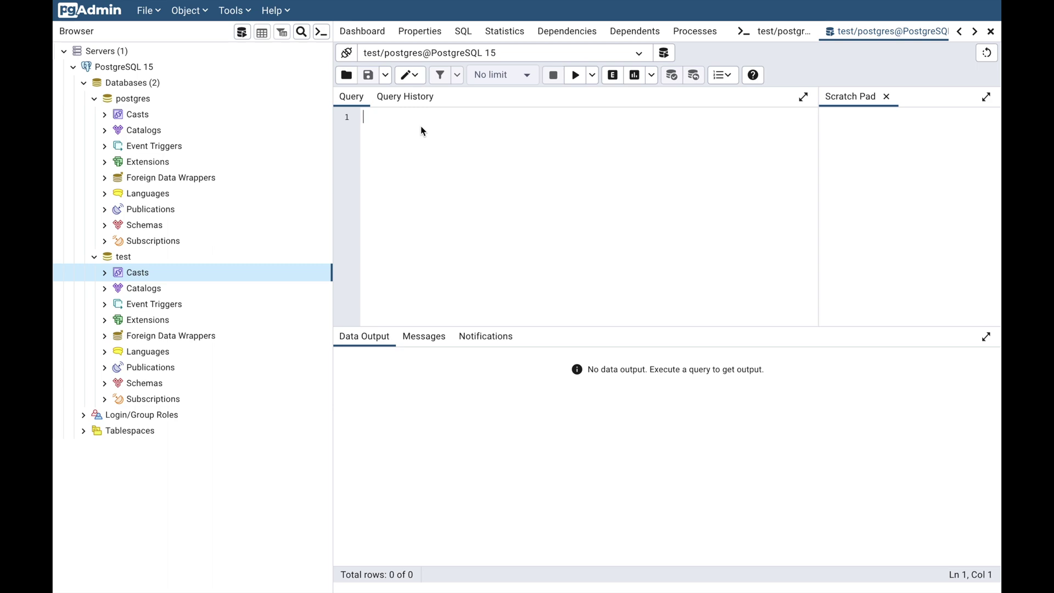
mouse_move(204, 2)
mouse_move(90, 27)
click(109, 46)
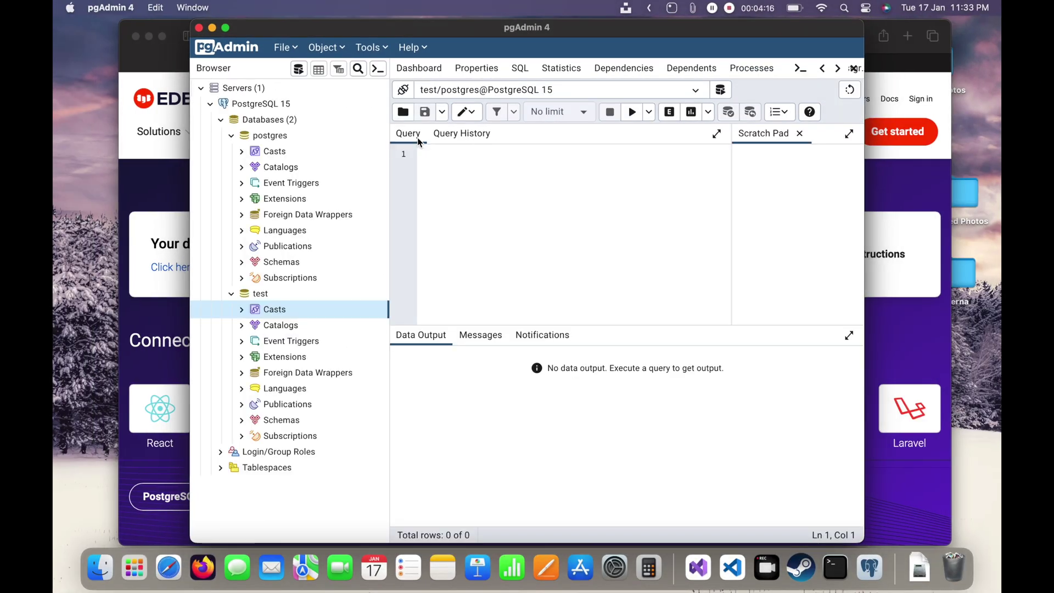